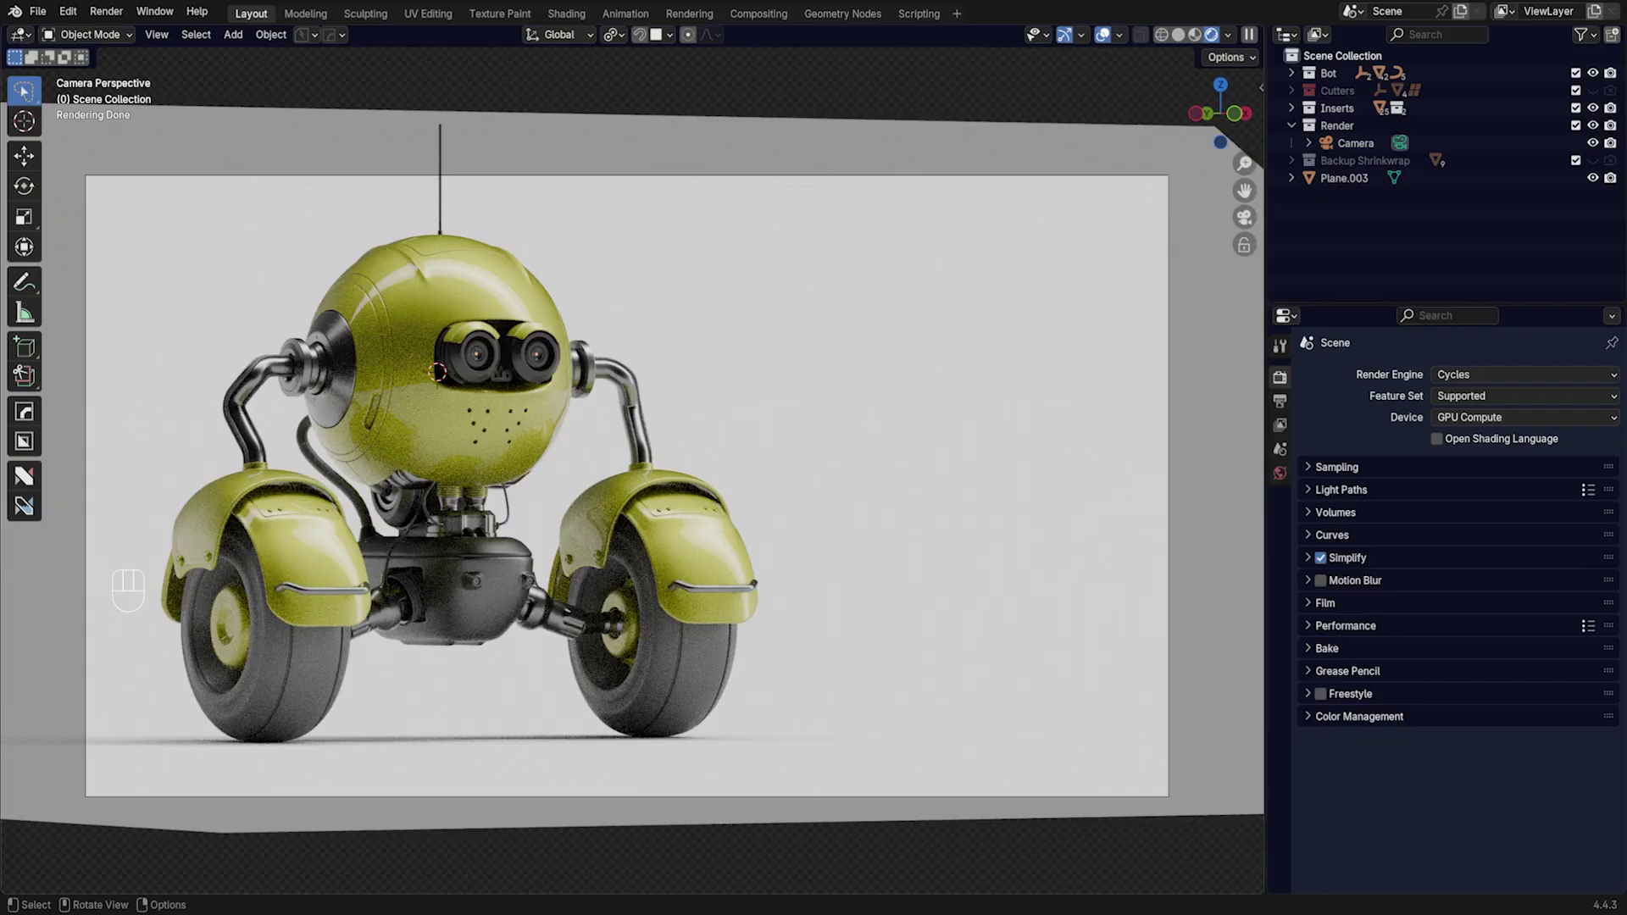
Step: Select the robot's wheels, then invert the selection to pick every other object
left_click(557, 607)
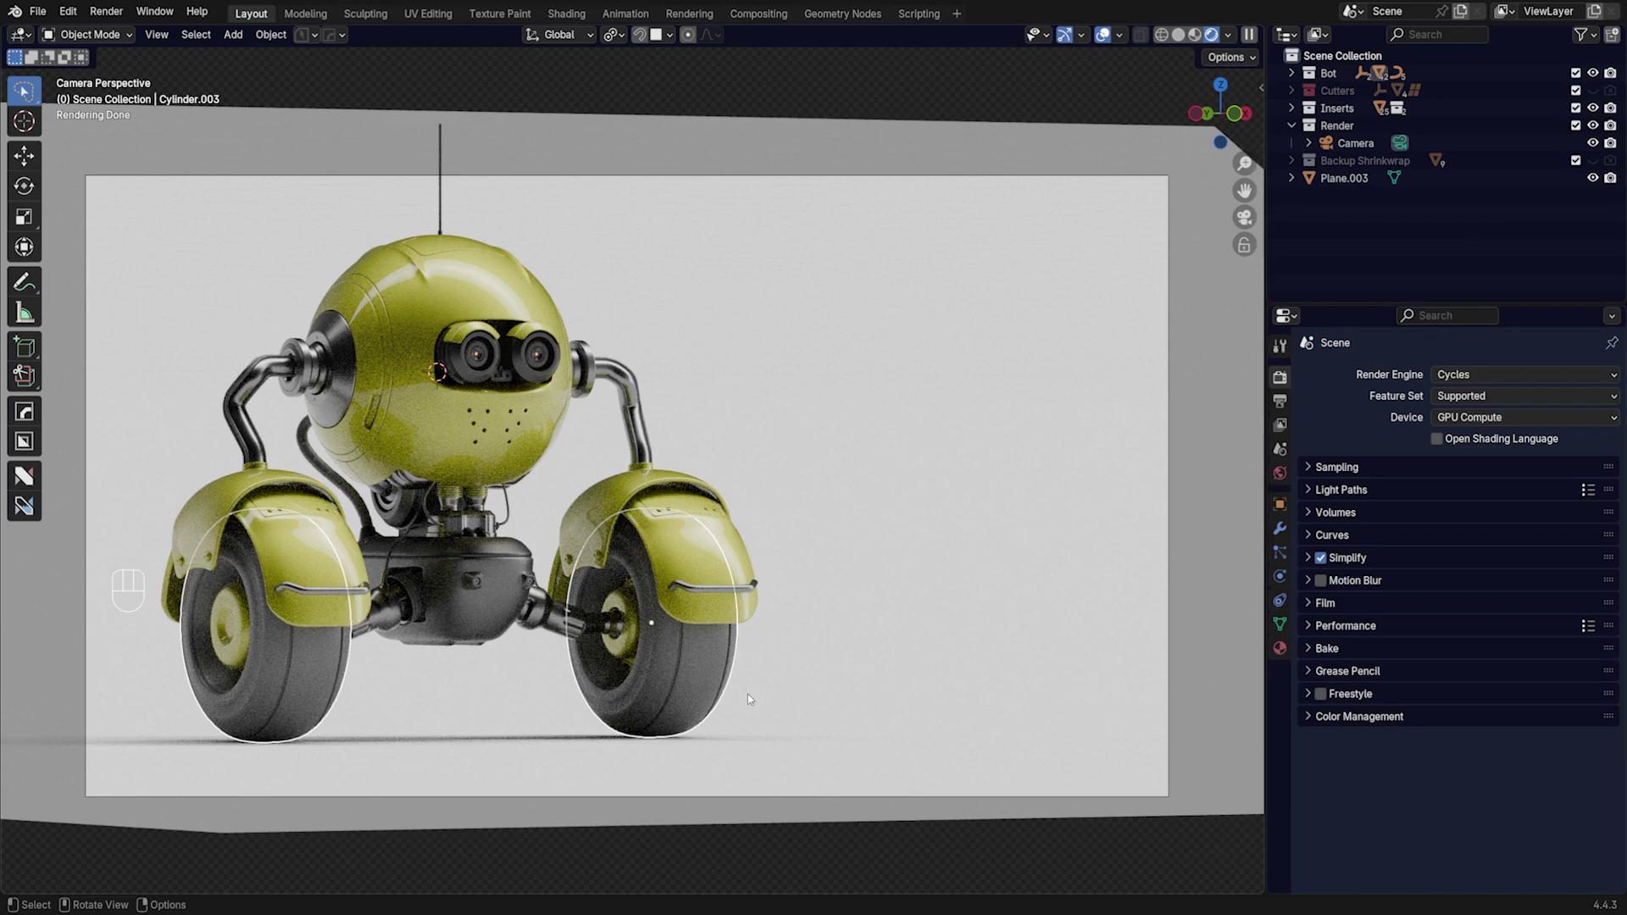
left_click(697, 669)
key("ctrl+i")
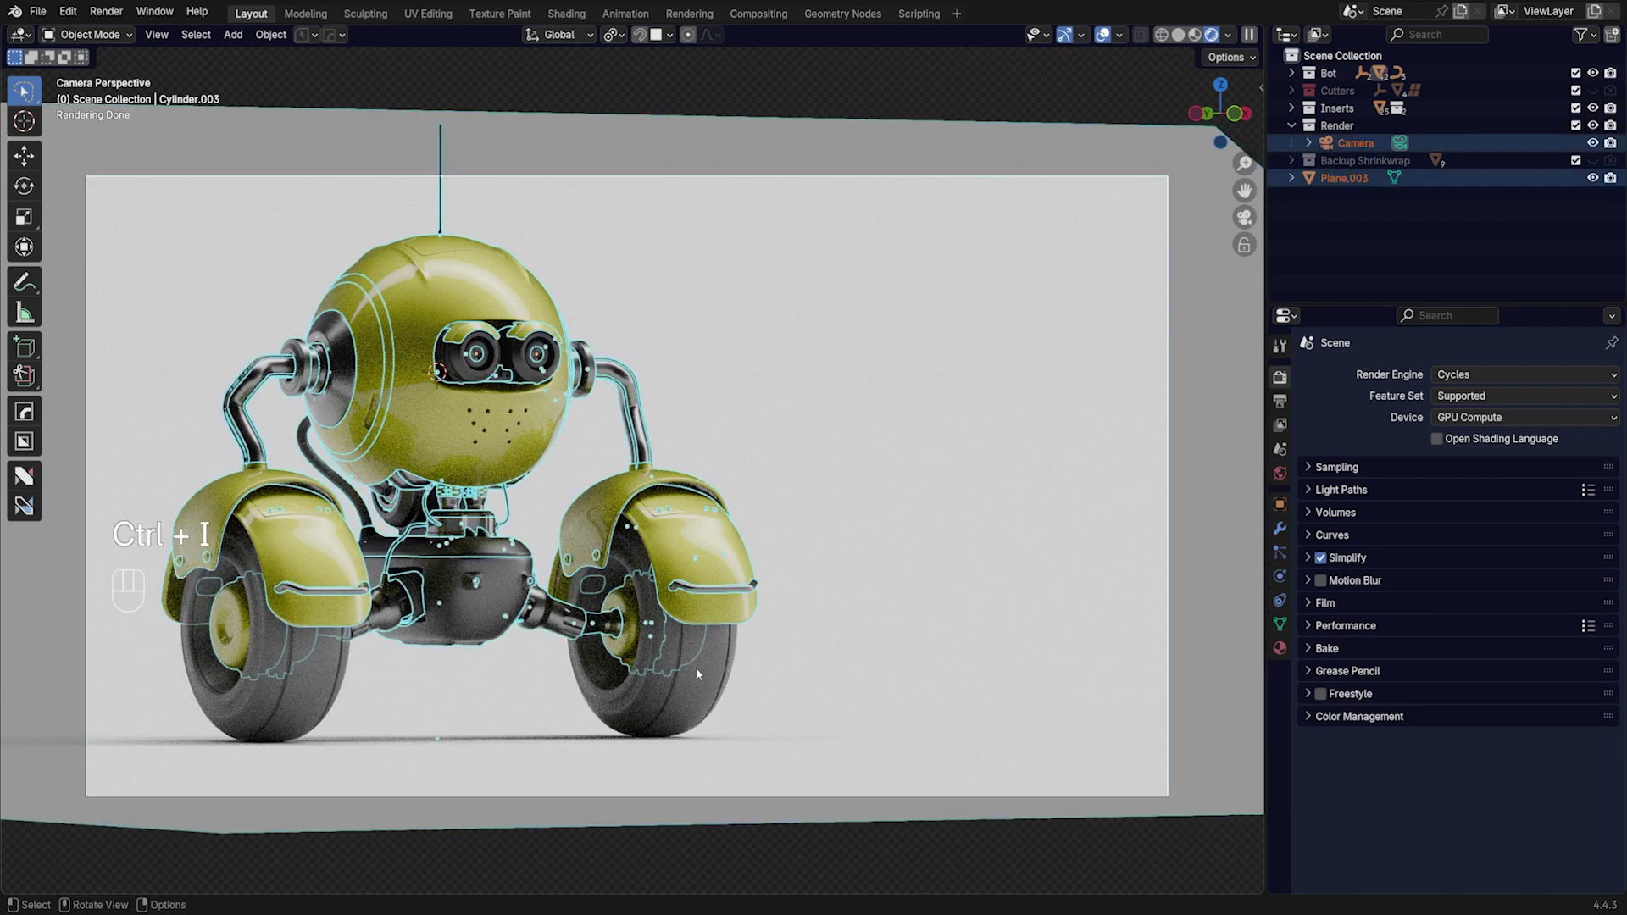
Step: Copy the wheels' Rubber Tyre material to the selected objects, then select the backdrop Plane.003
left_click(1279, 647)
left_click(1610, 415)
left_click(1601, 451)
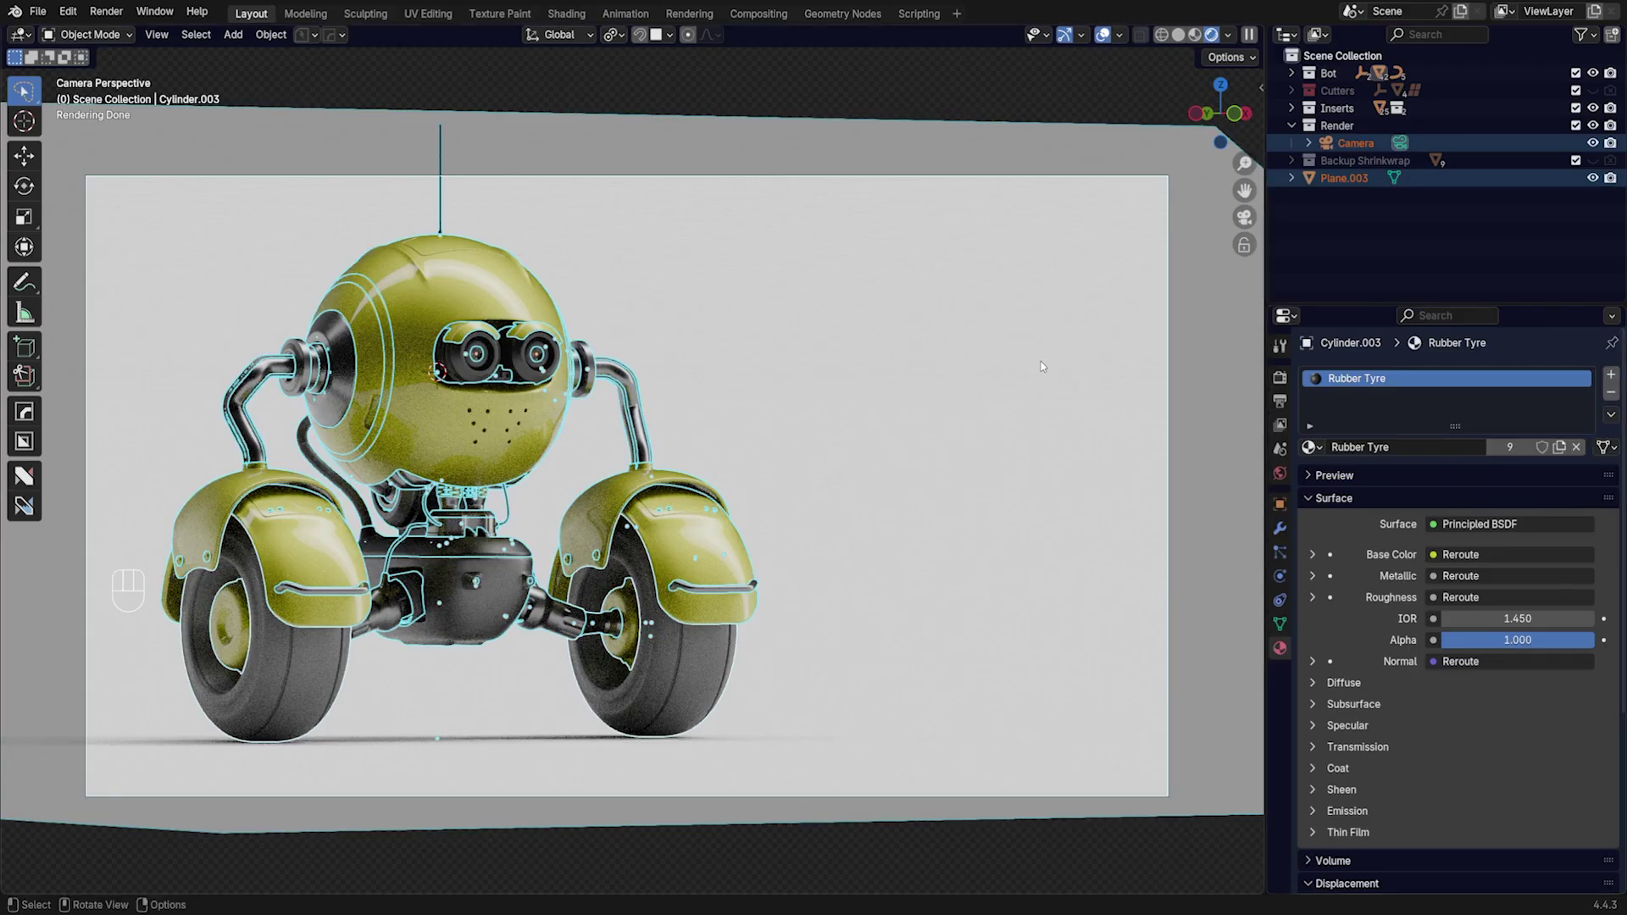
left_click(938, 243)
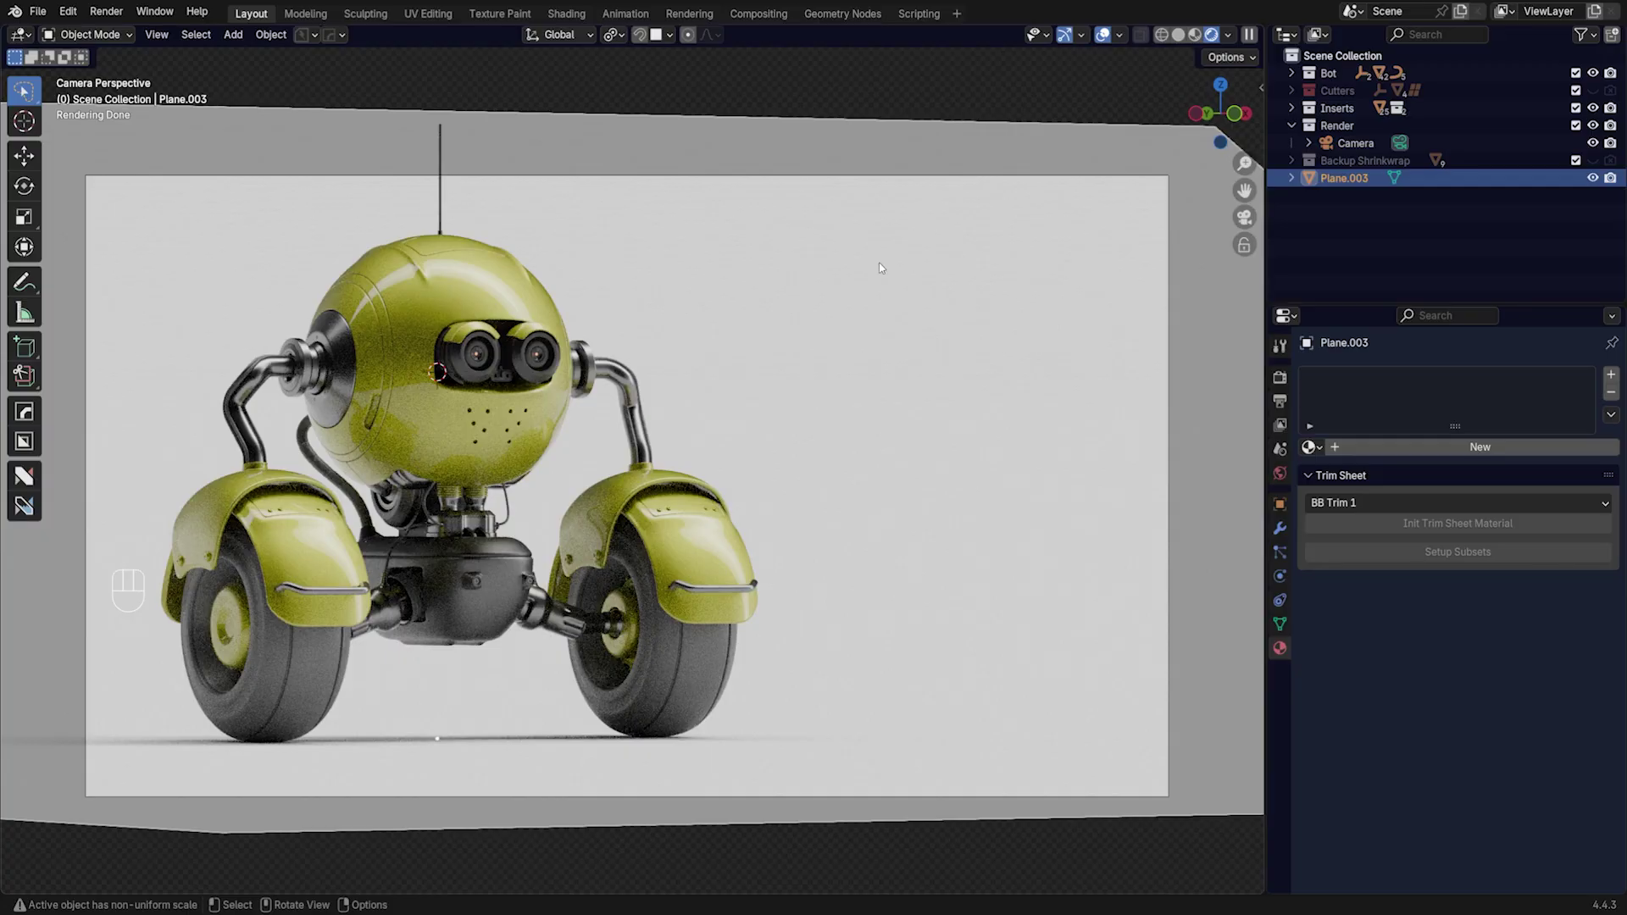
Step: Enable Freestyle in the Cycles render settings with an absolute line thickness of 0.300 px
key("ctrl")
left_click(1281, 377)
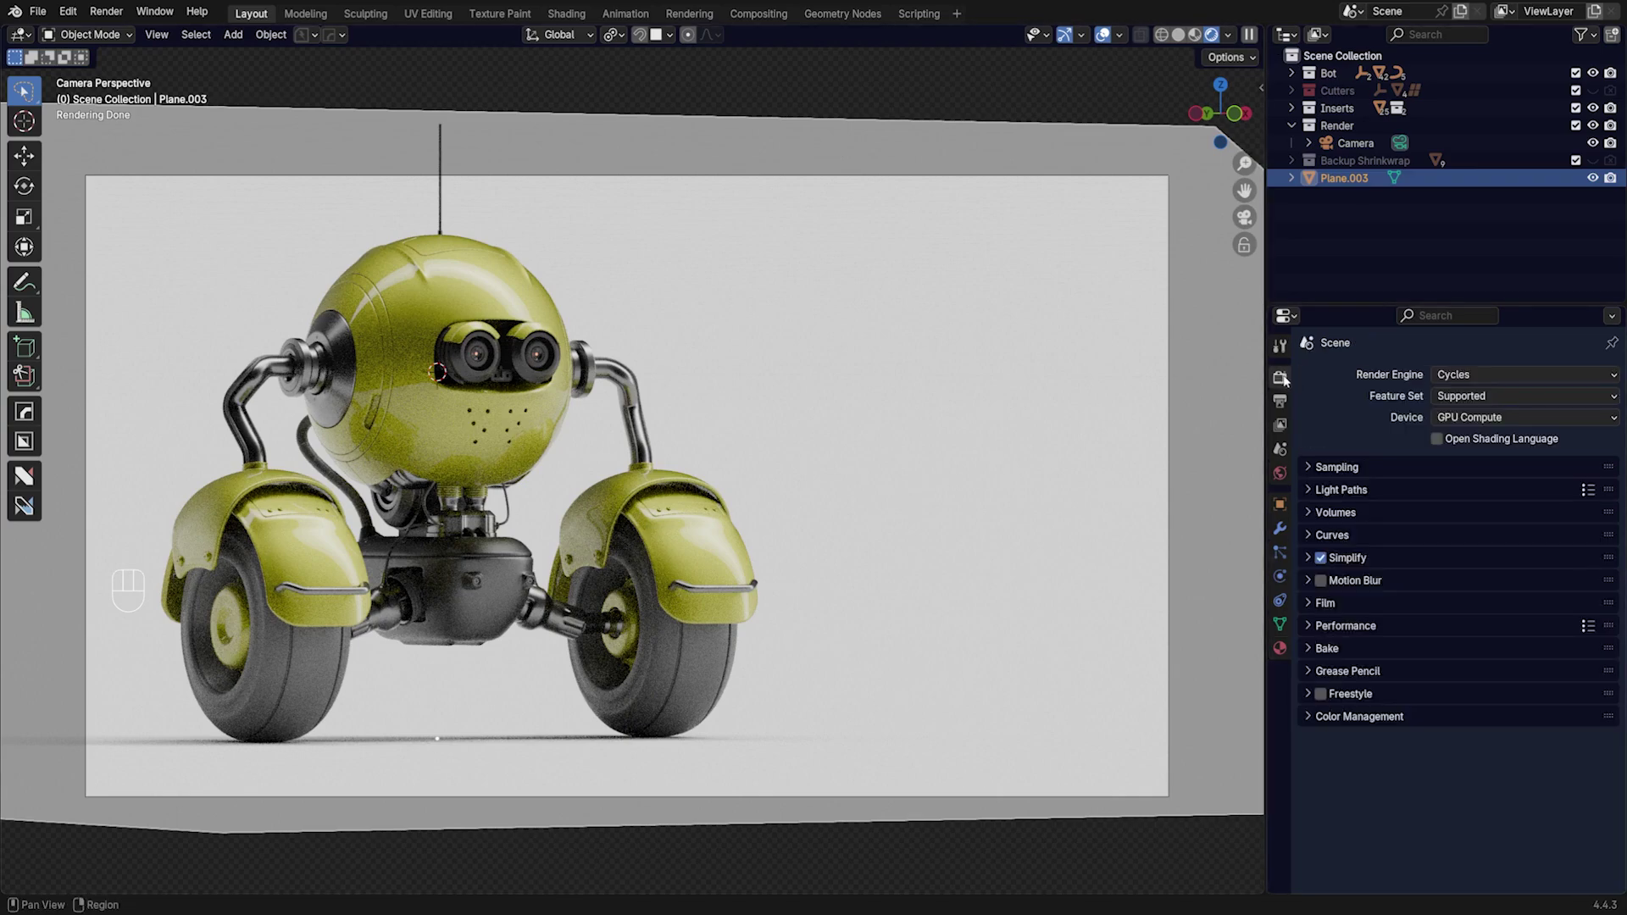
left_click(1322, 698)
left_click(1306, 693)
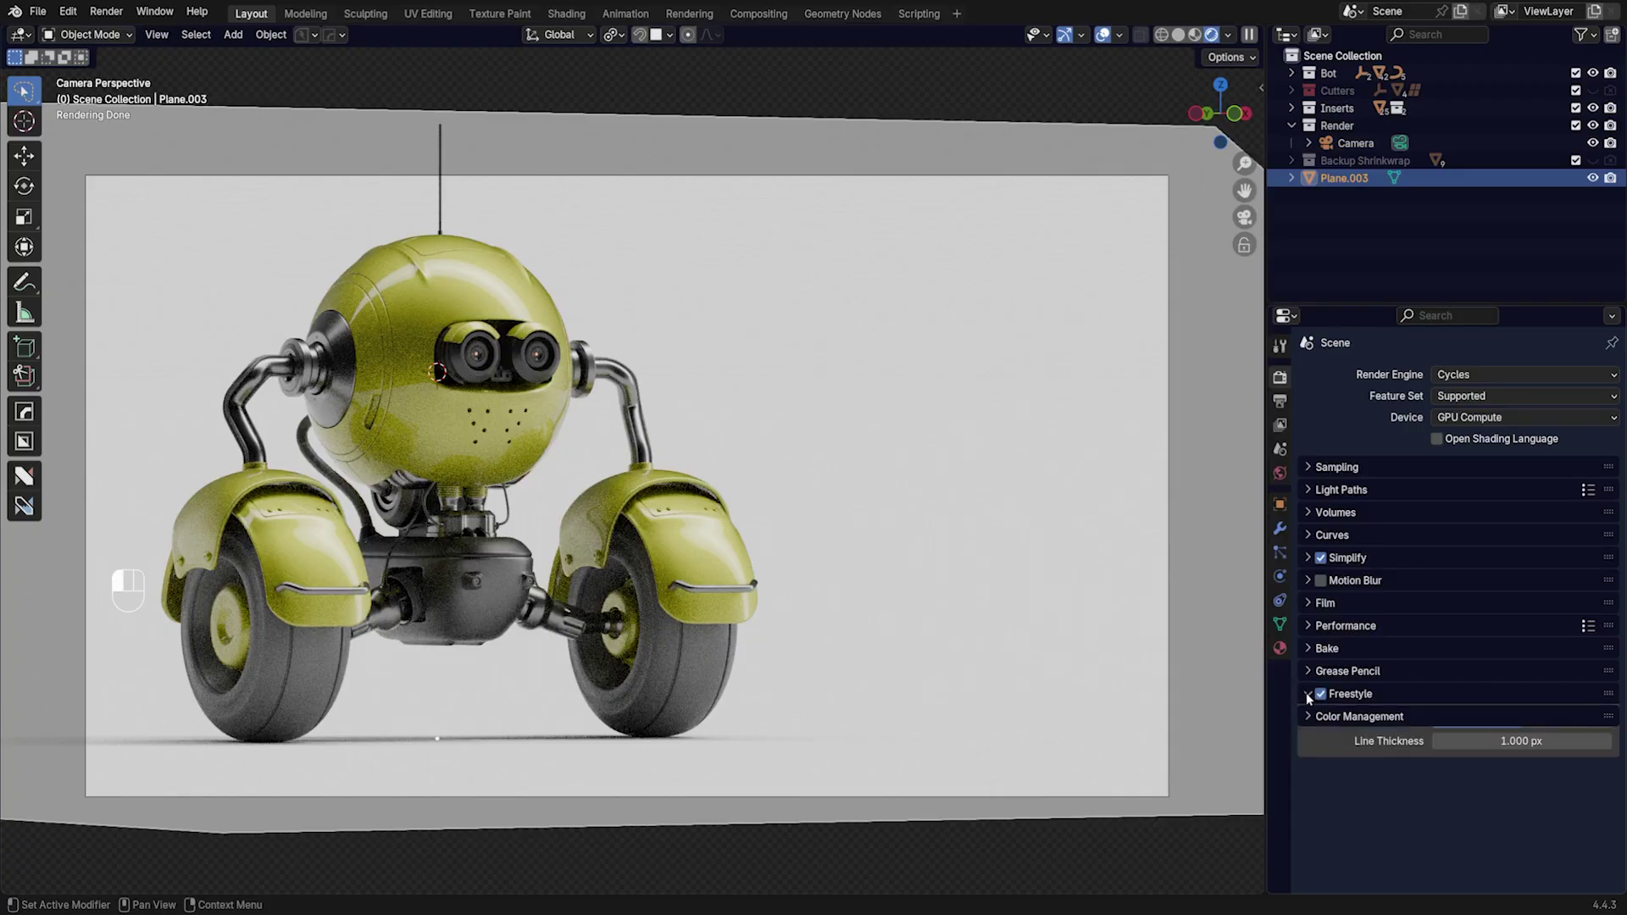
left_click(1515, 739)
type("0.5")
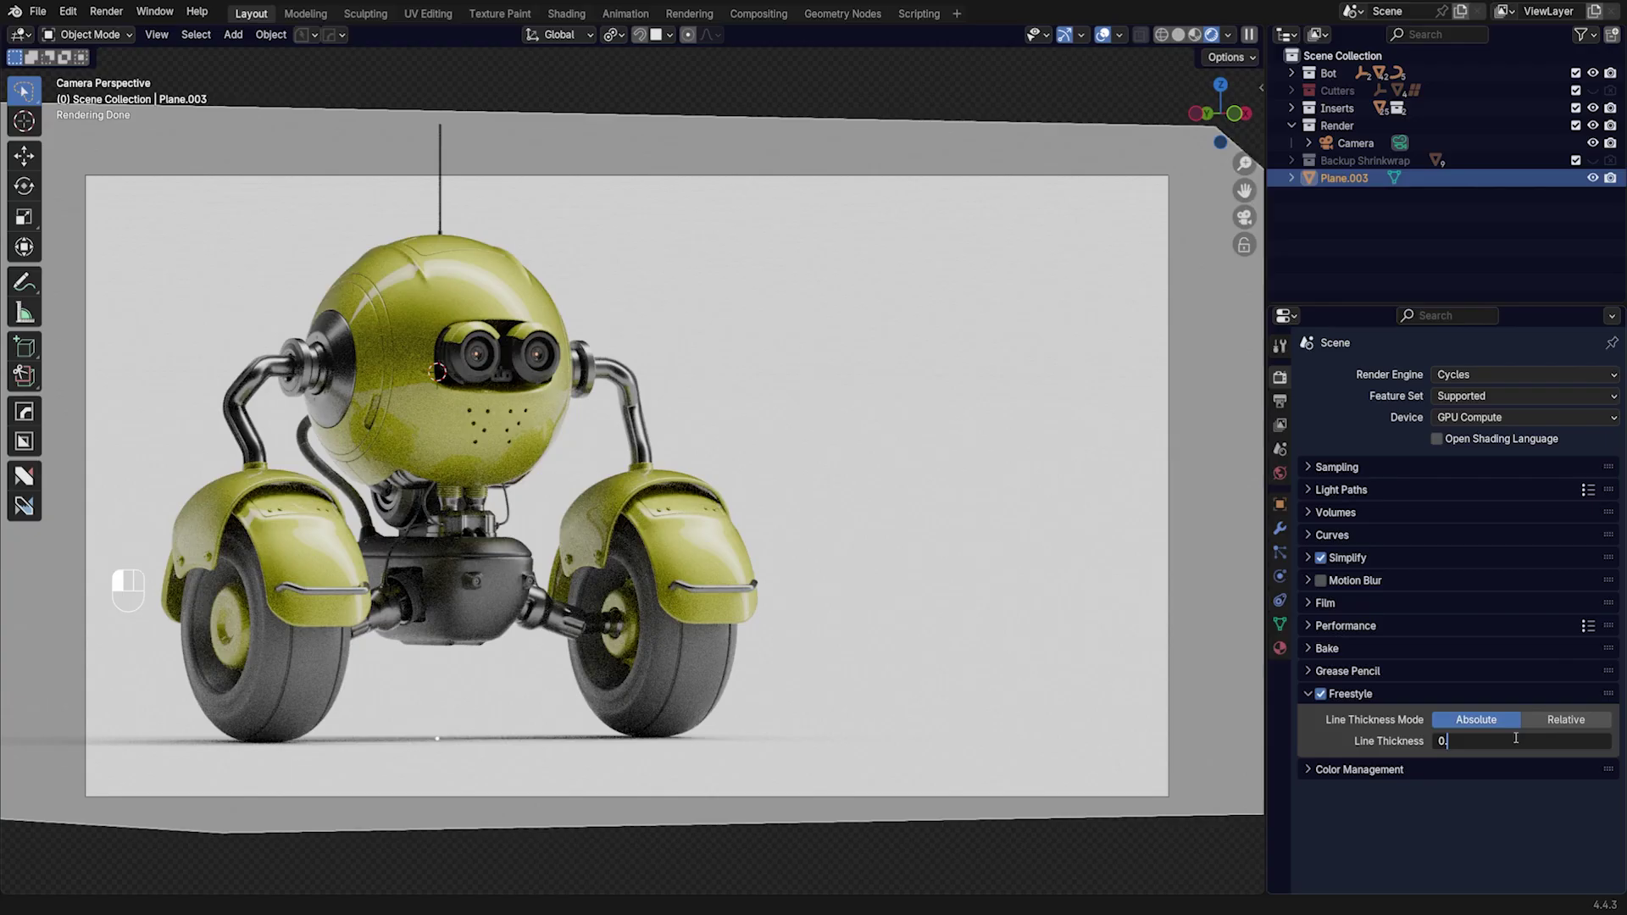
key("Return")
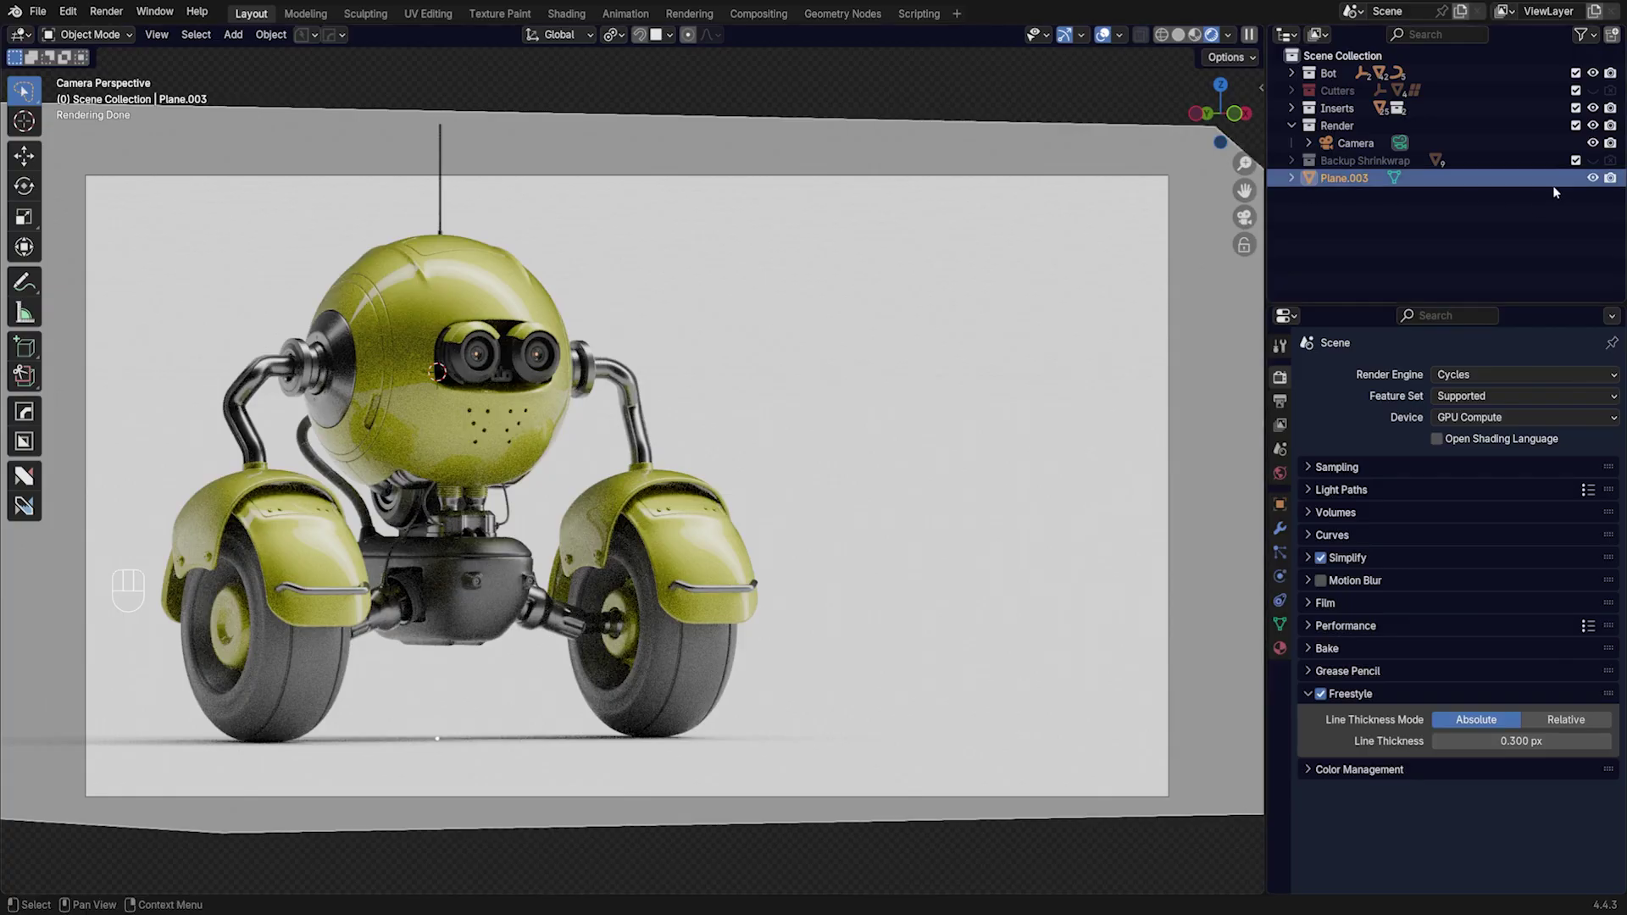
Step: Hide Plane.003 and the Camera in the viewport and select all the robot parts
left_click(1589, 180)
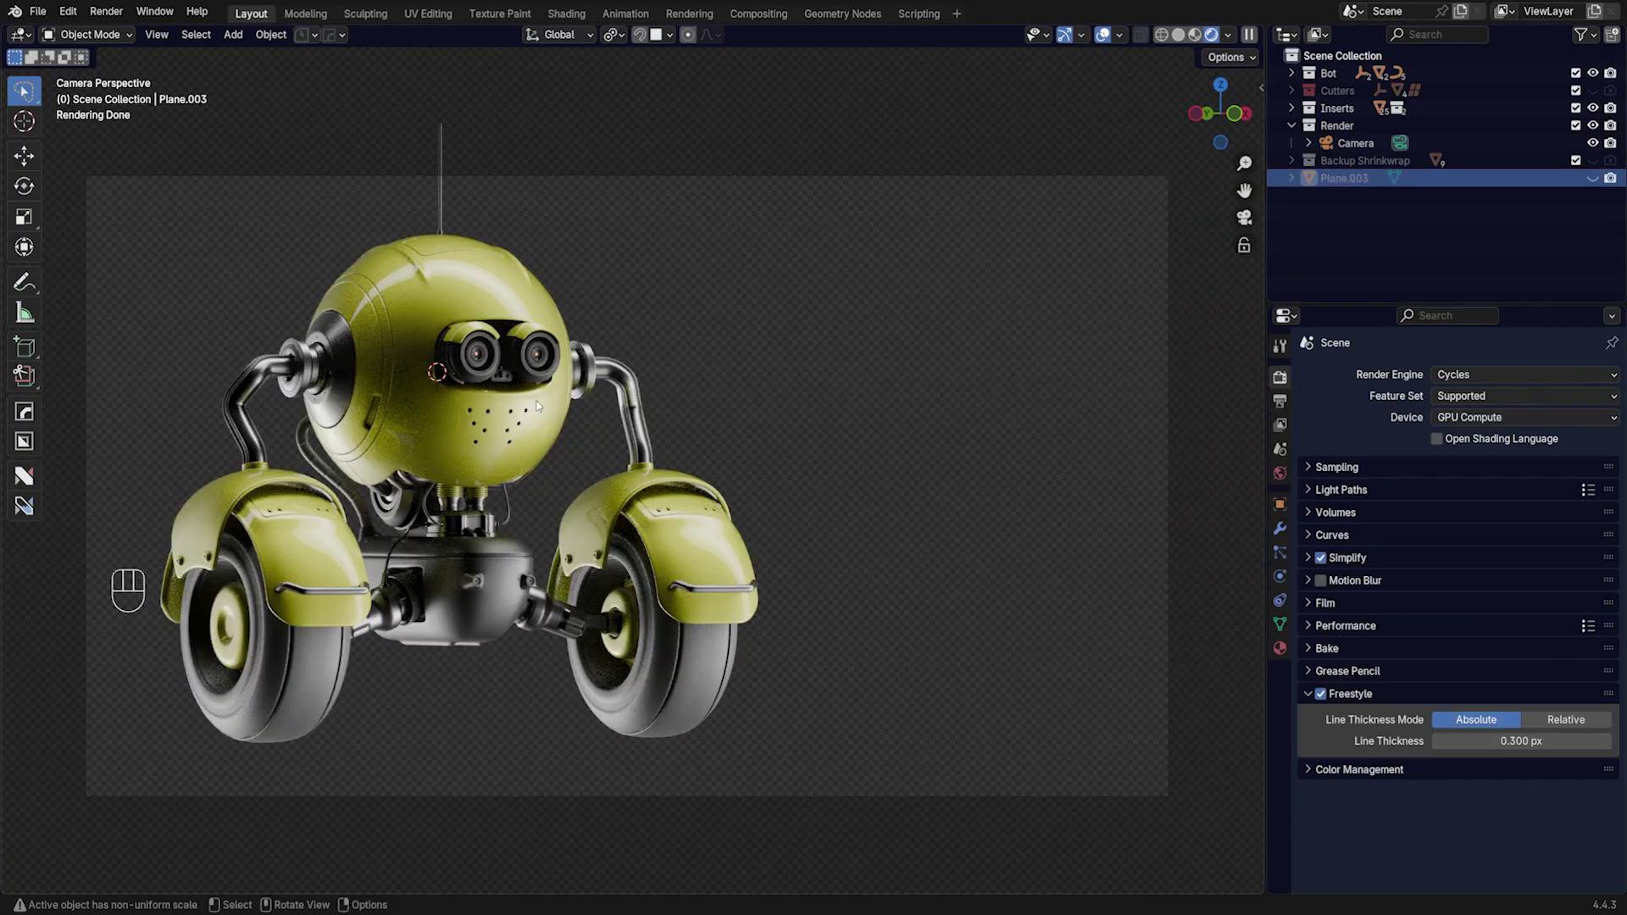
left_click(1592, 144)
key("a")
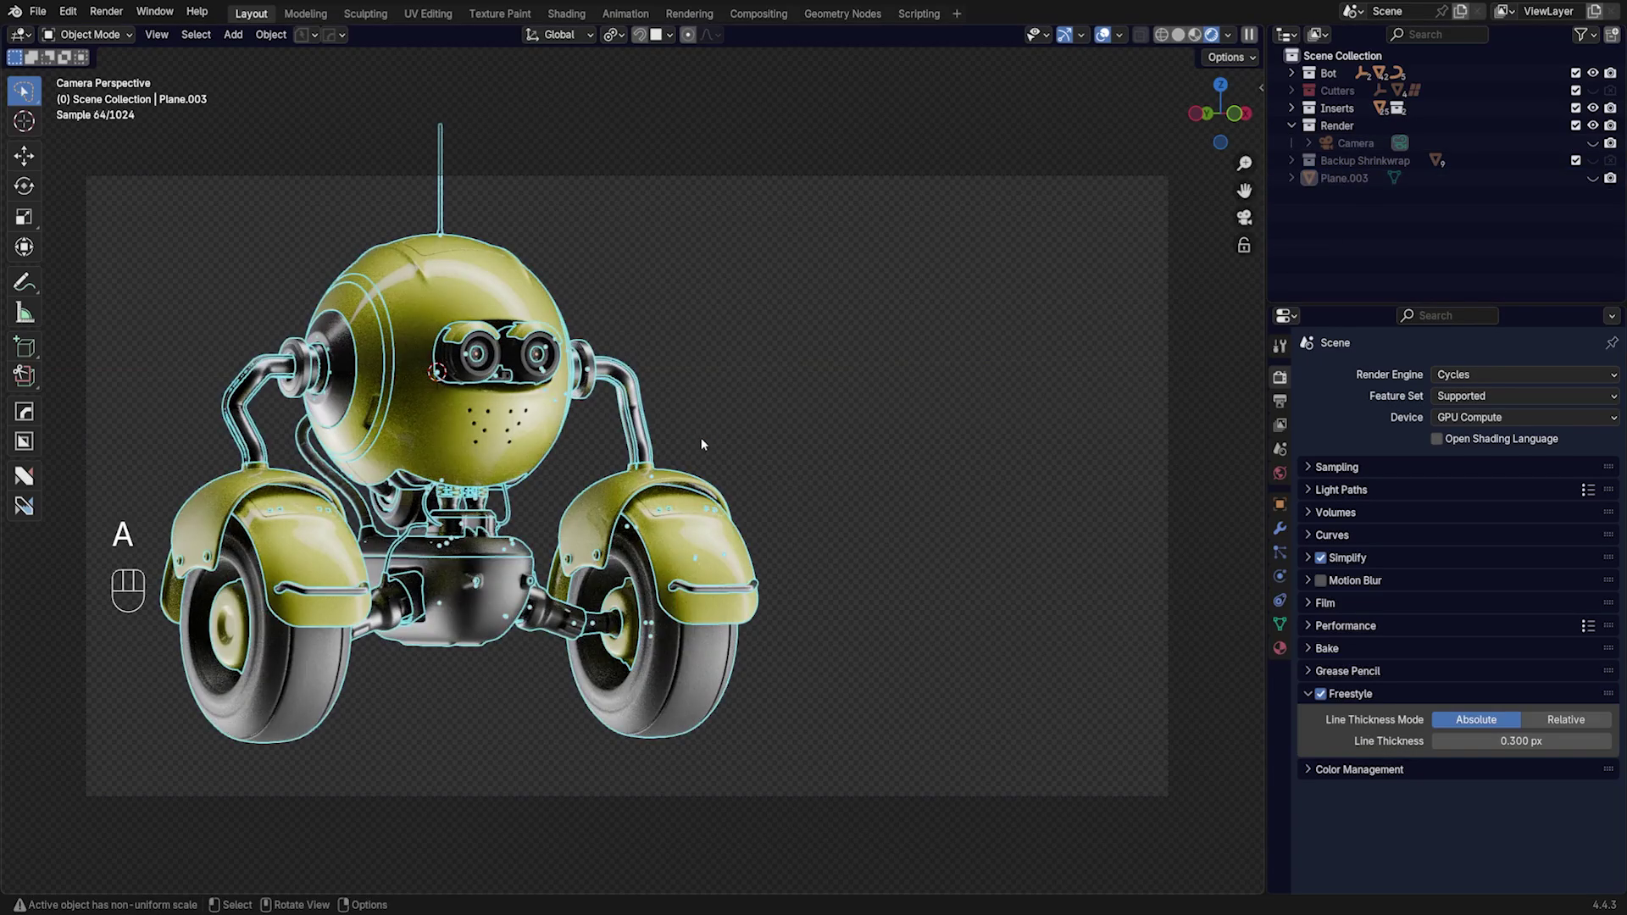
Step: Mark all of the robot's mesh edges as Freestyle edges in Edit Mode
key("Tab")
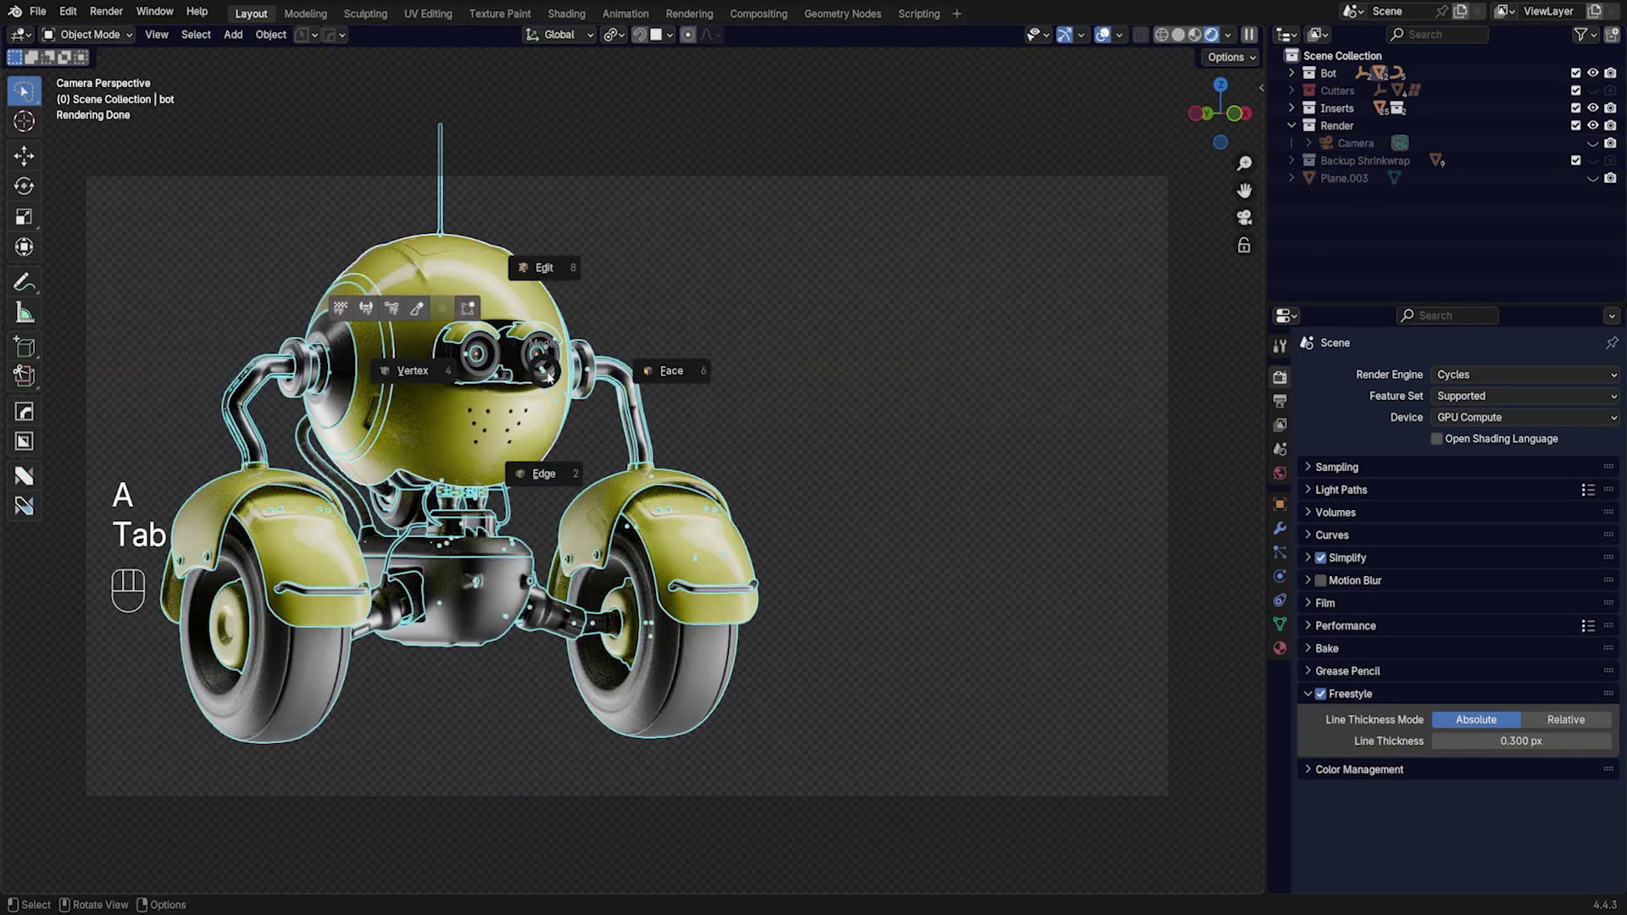
left_click(544, 474)
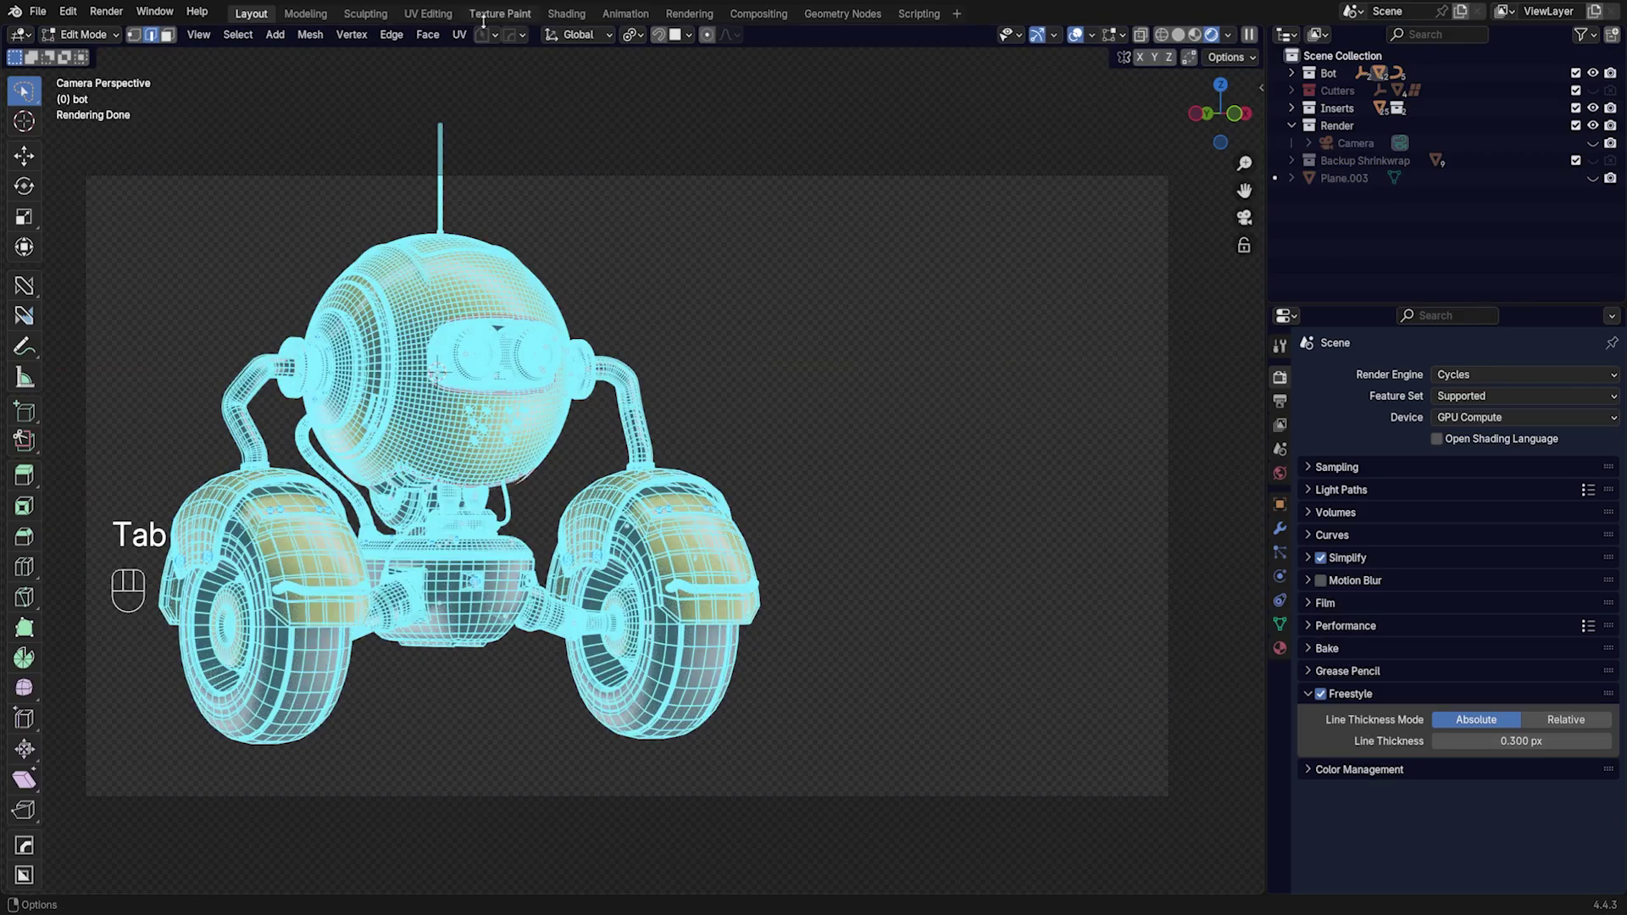
right_click(686, 298)
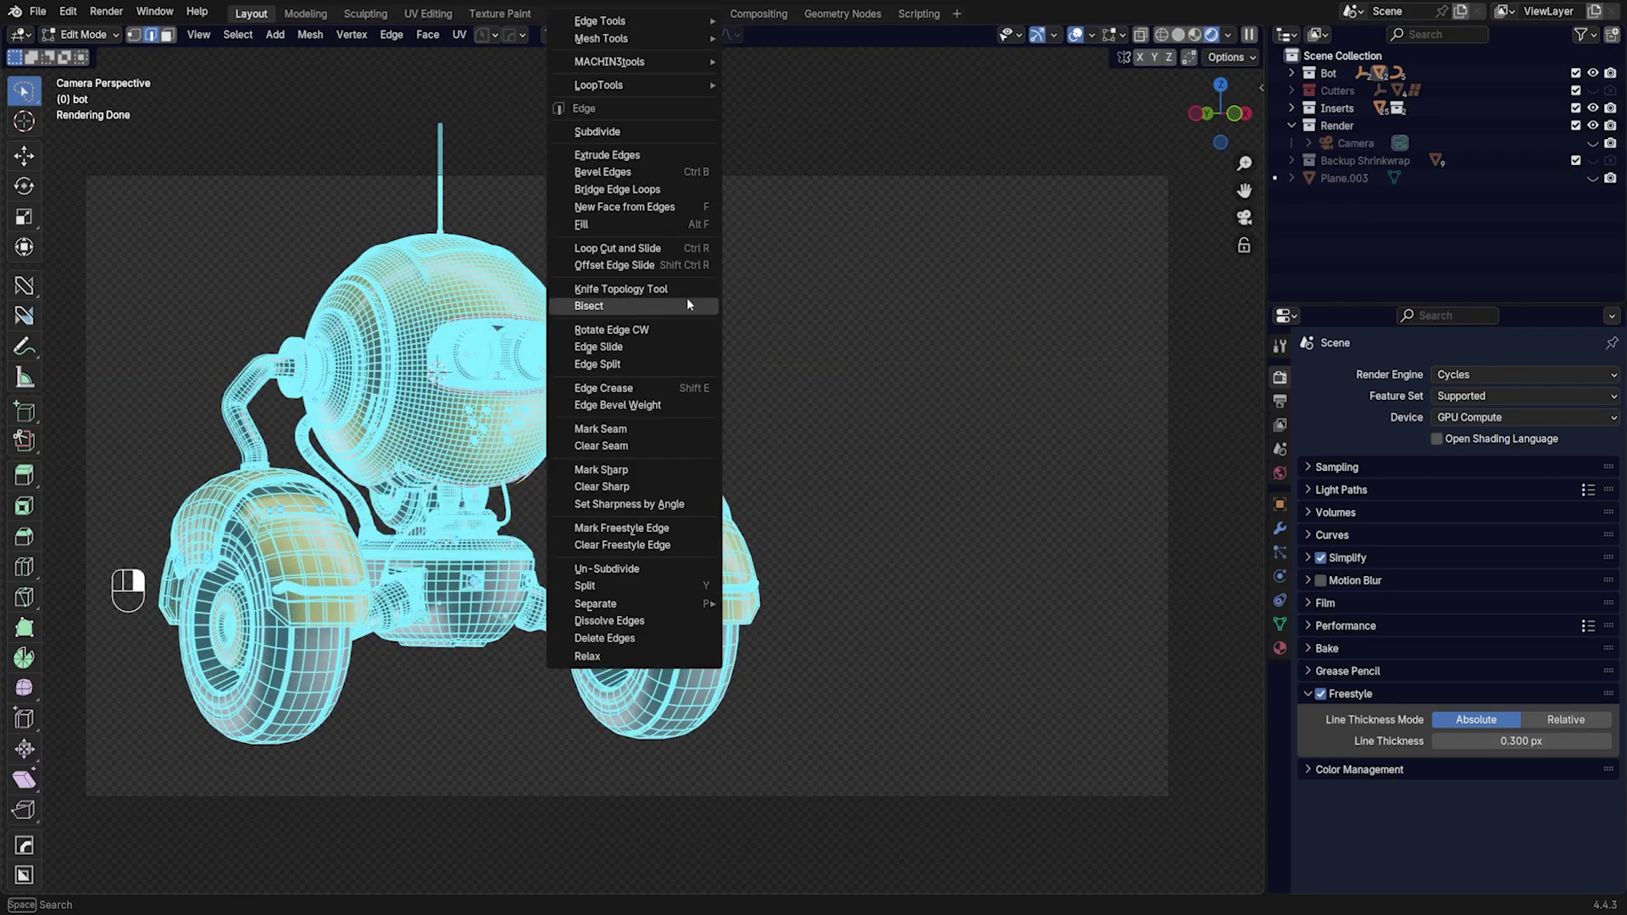
left_click(678, 528)
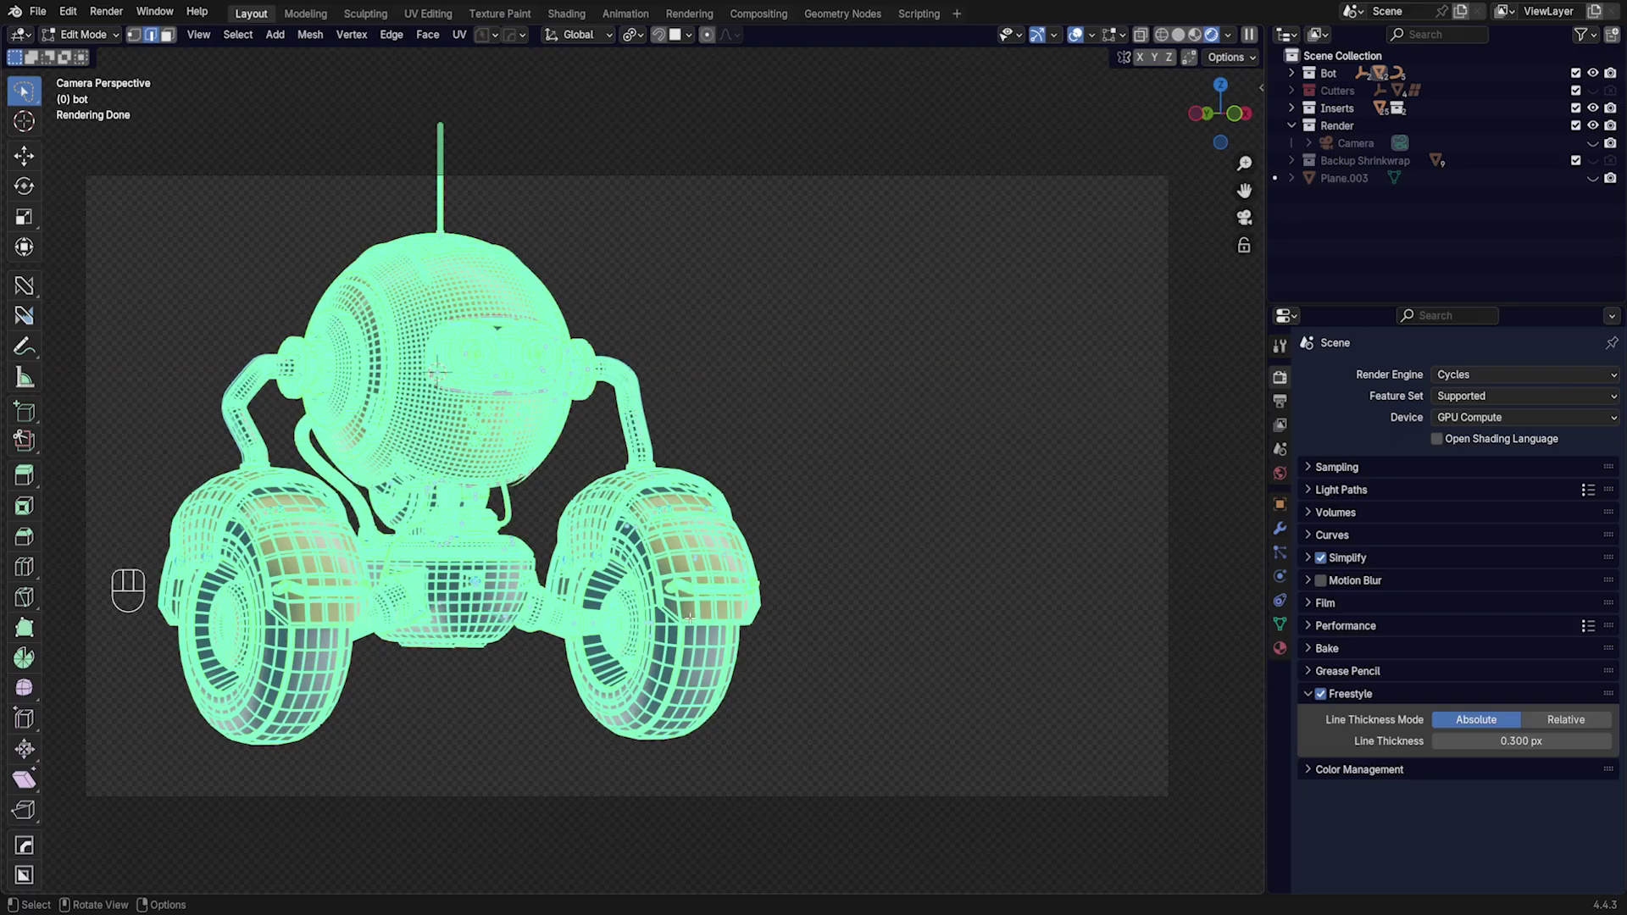
key("Tab")
Step: Return to Object Mode, unhide the backdrop plane and camera, and select Plane.003
left_click(811, 475)
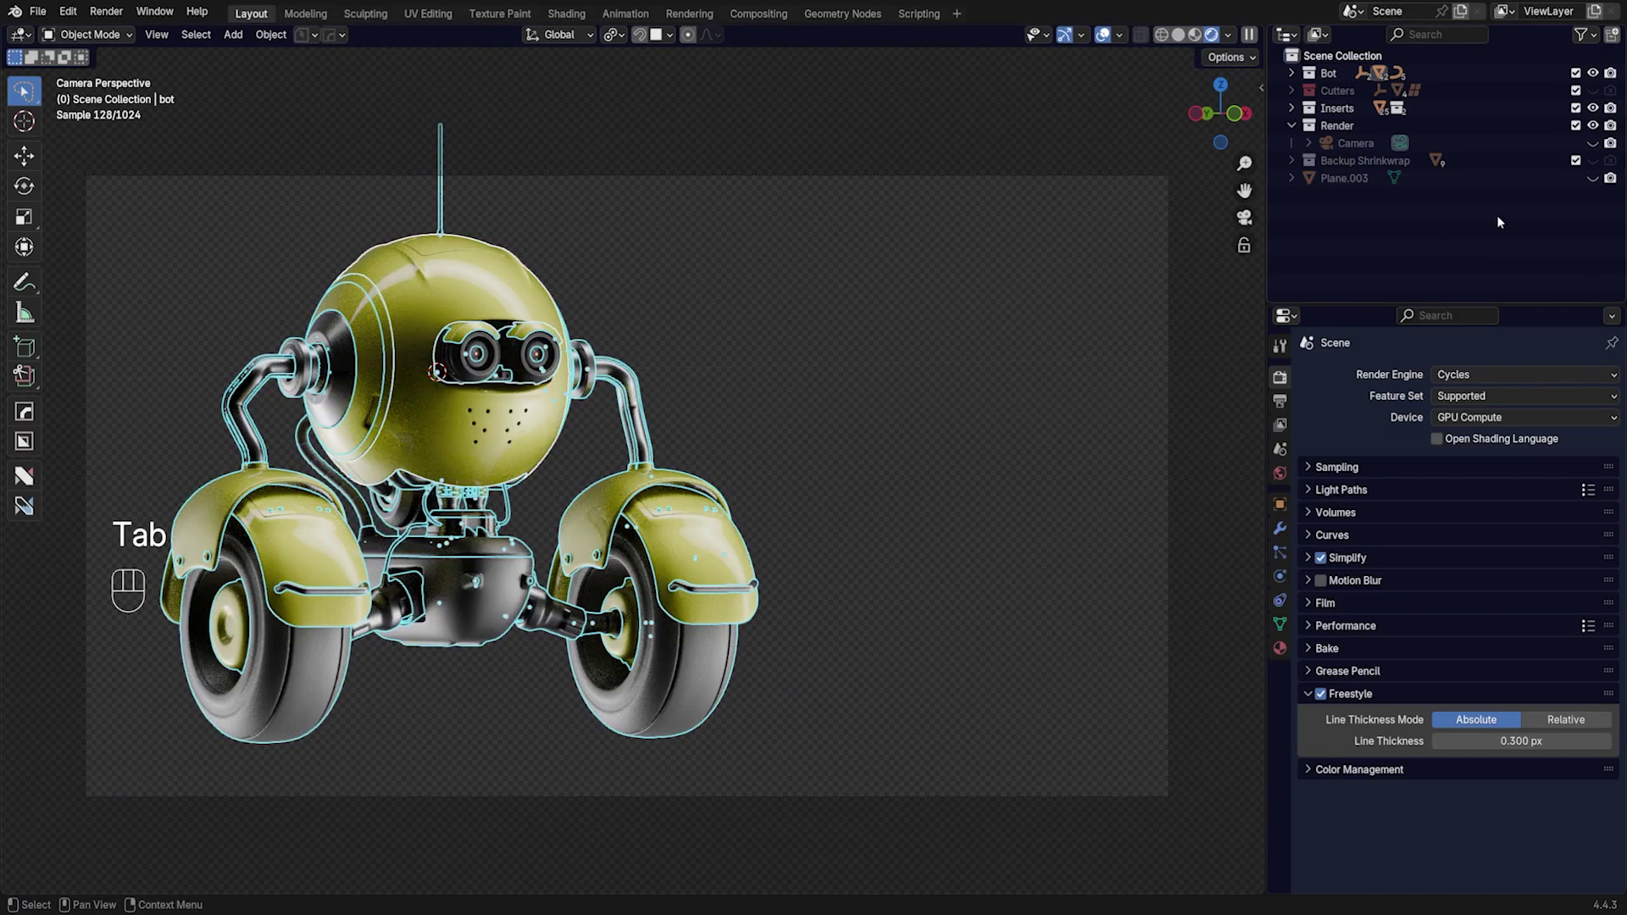
left_click(1592, 178)
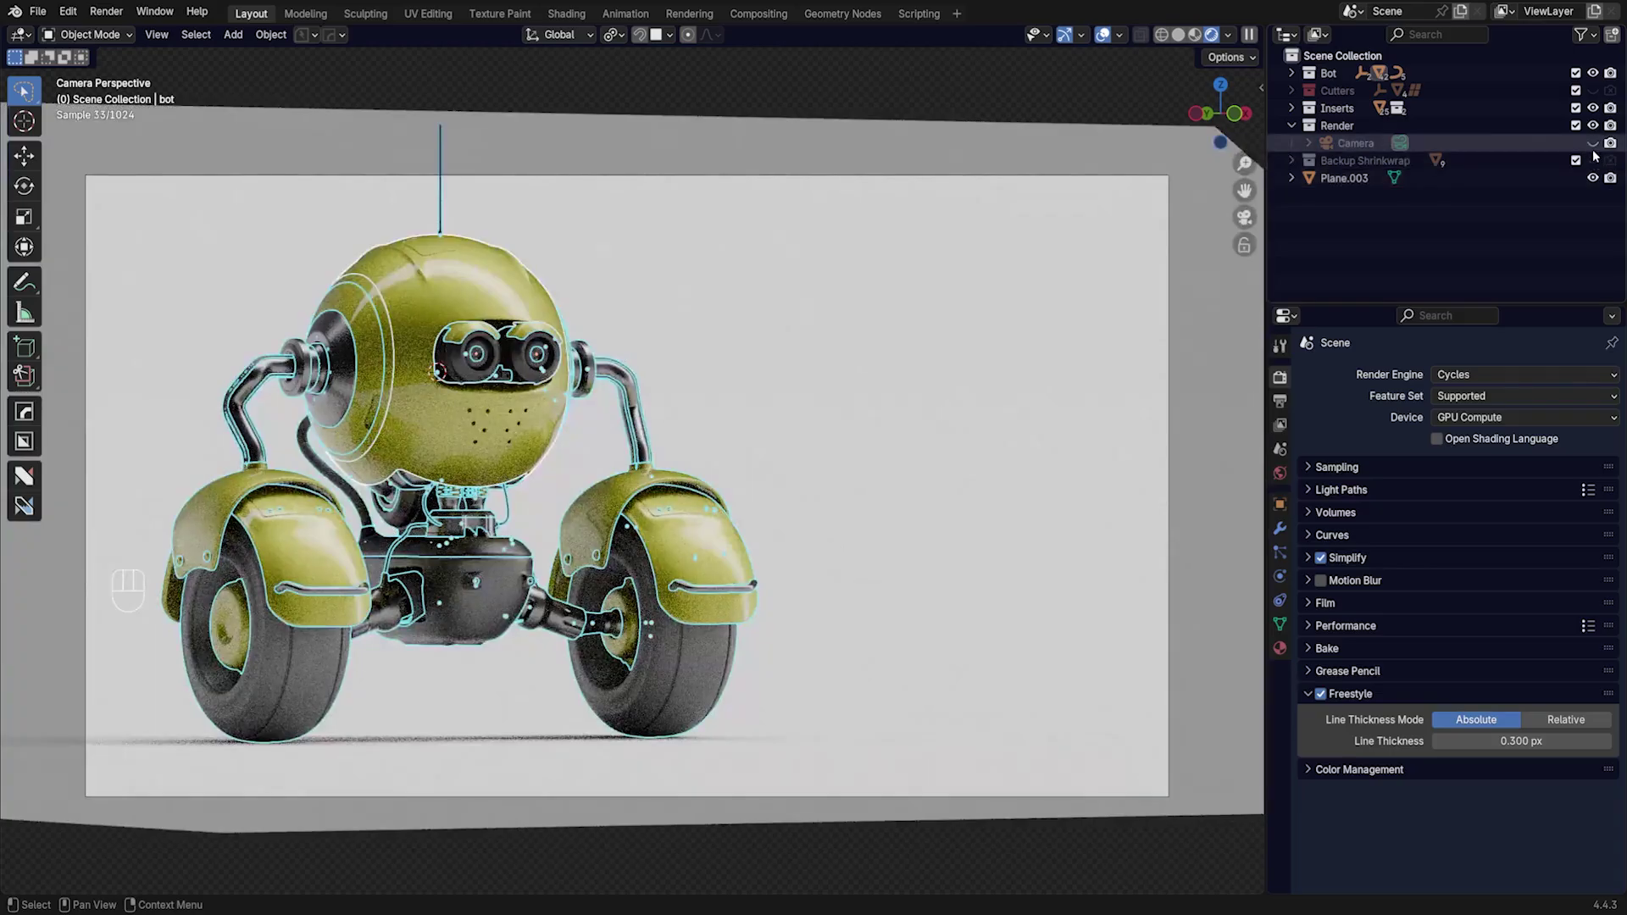
left_click(1592, 143)
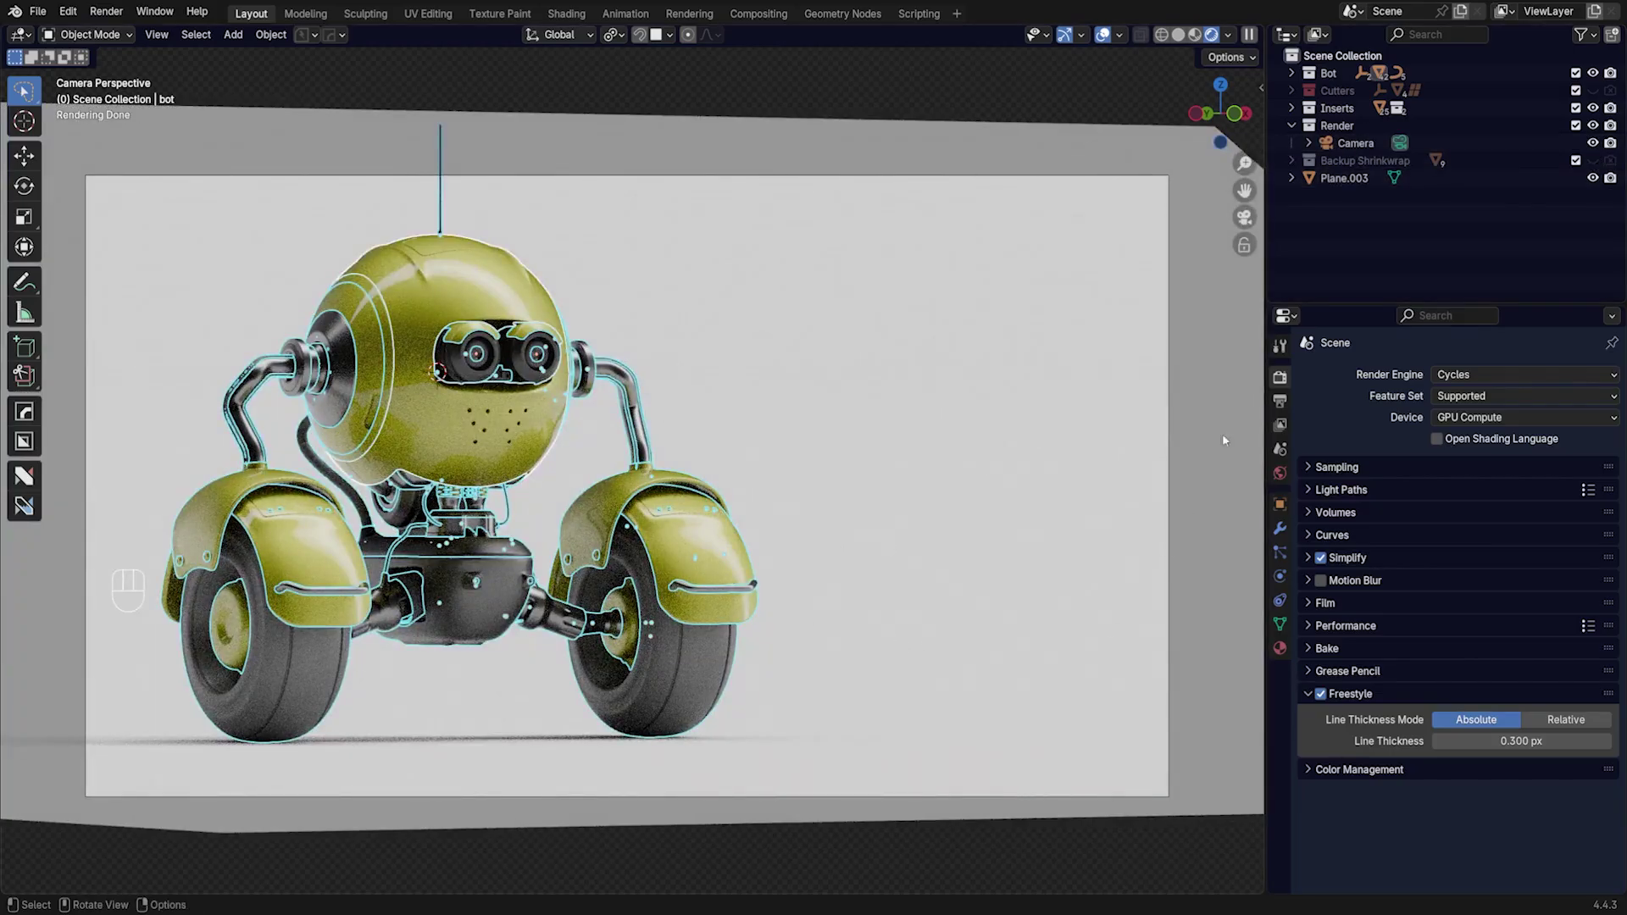
left_click(1068, 493)
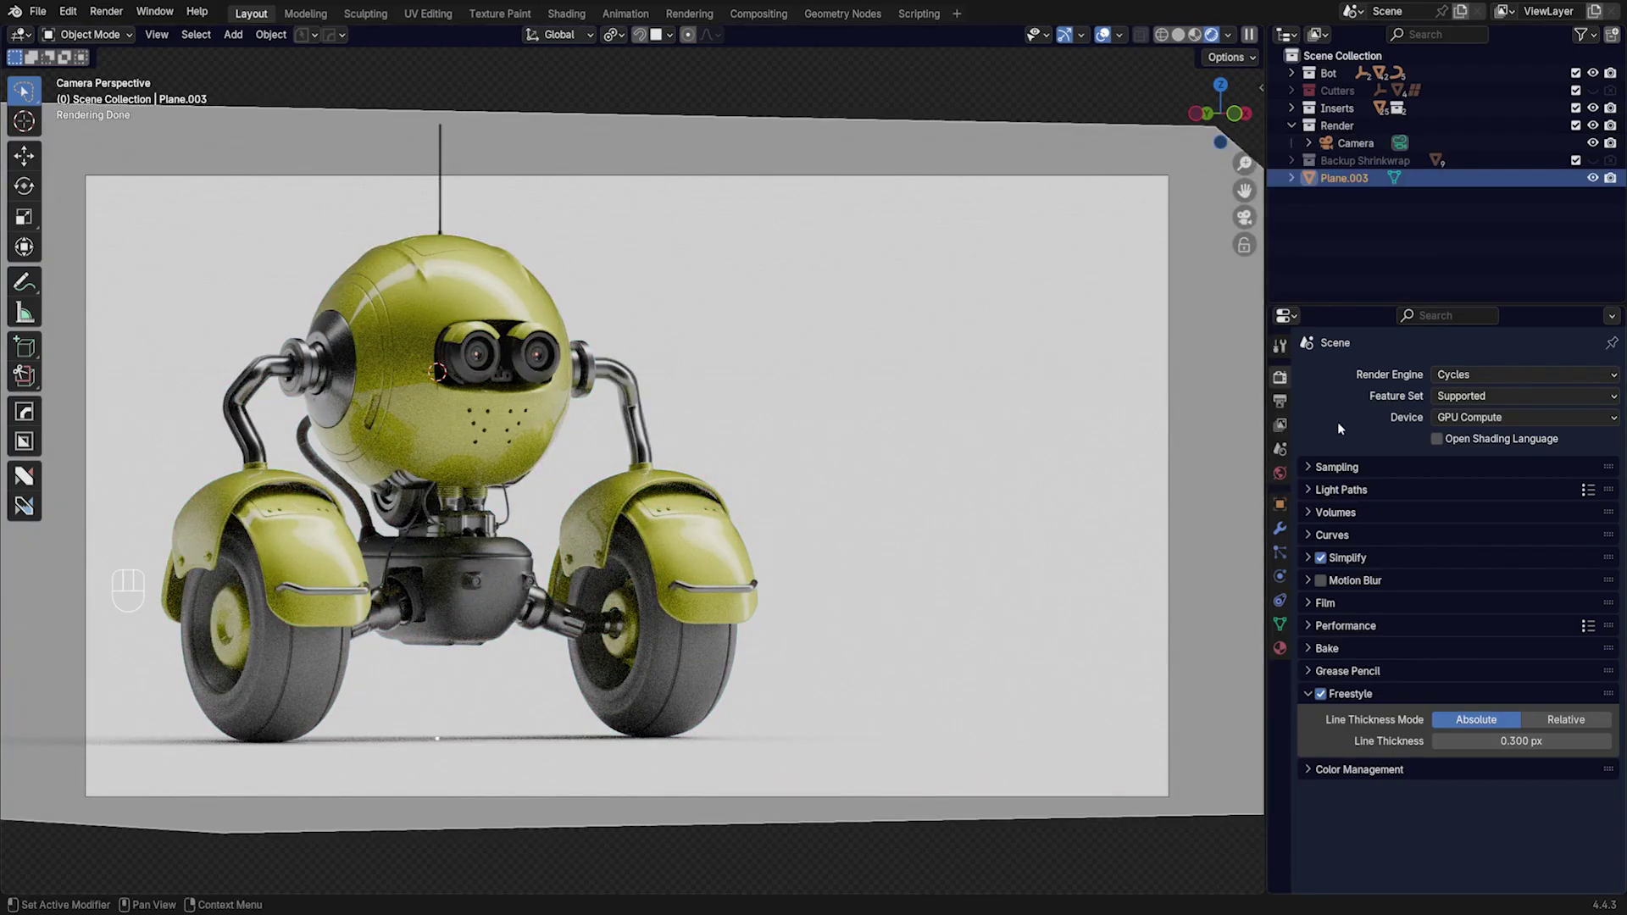
Step: Look through the view layer and scene Freestyle line set settings
left_click(1279, 426)
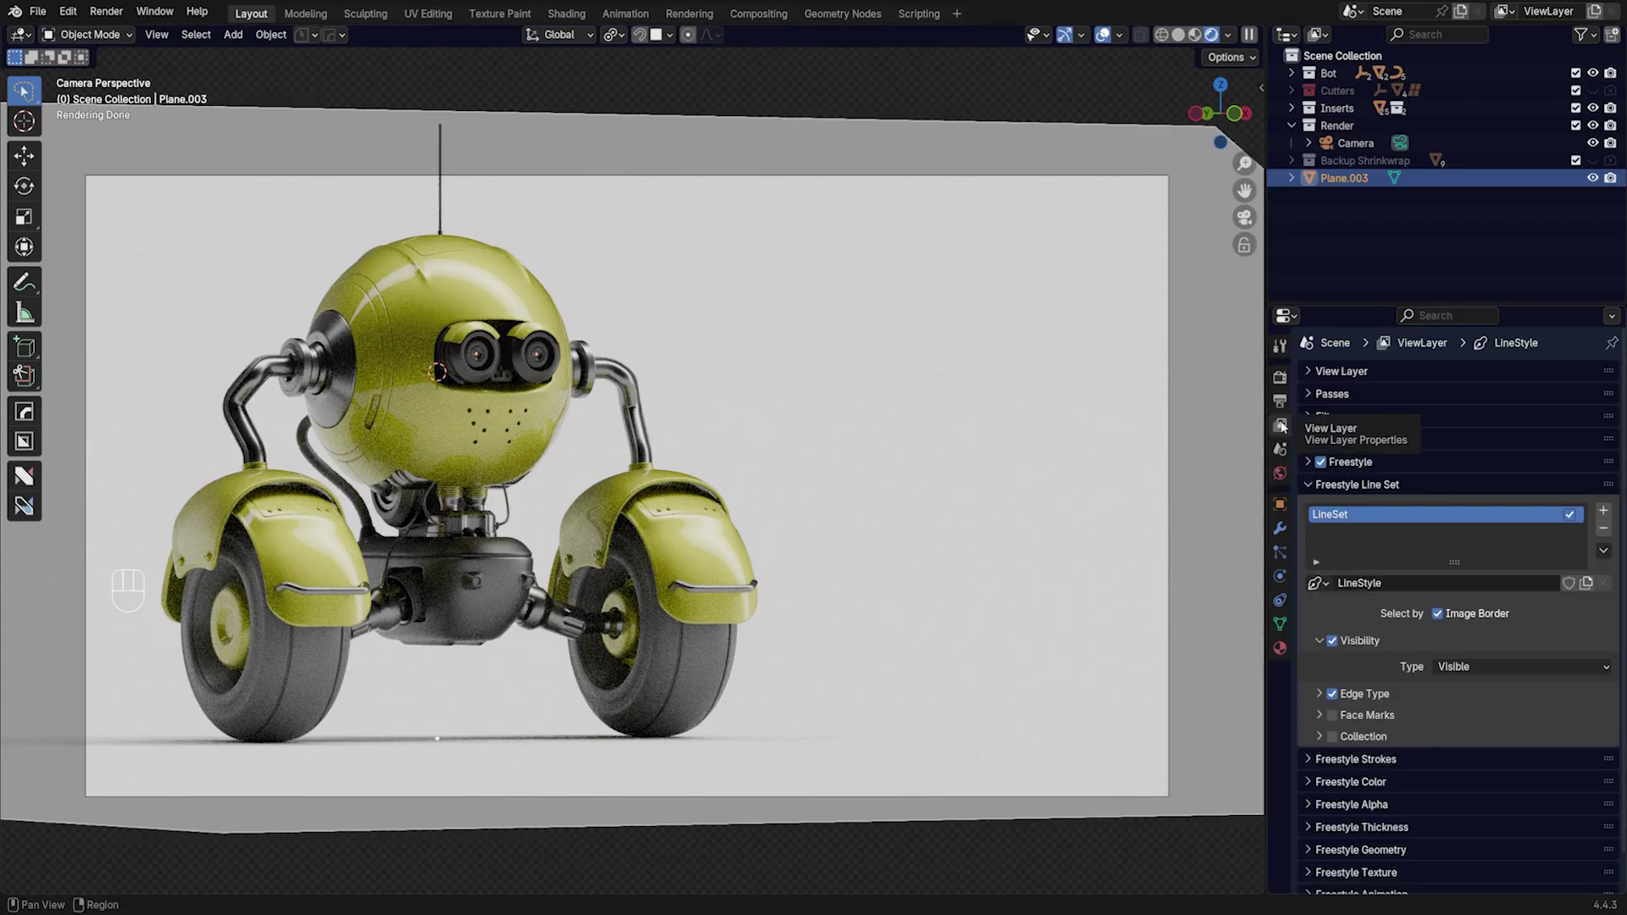
left_click(1306, 486)
left_click(1306, 486)
left_click(1309, 481)
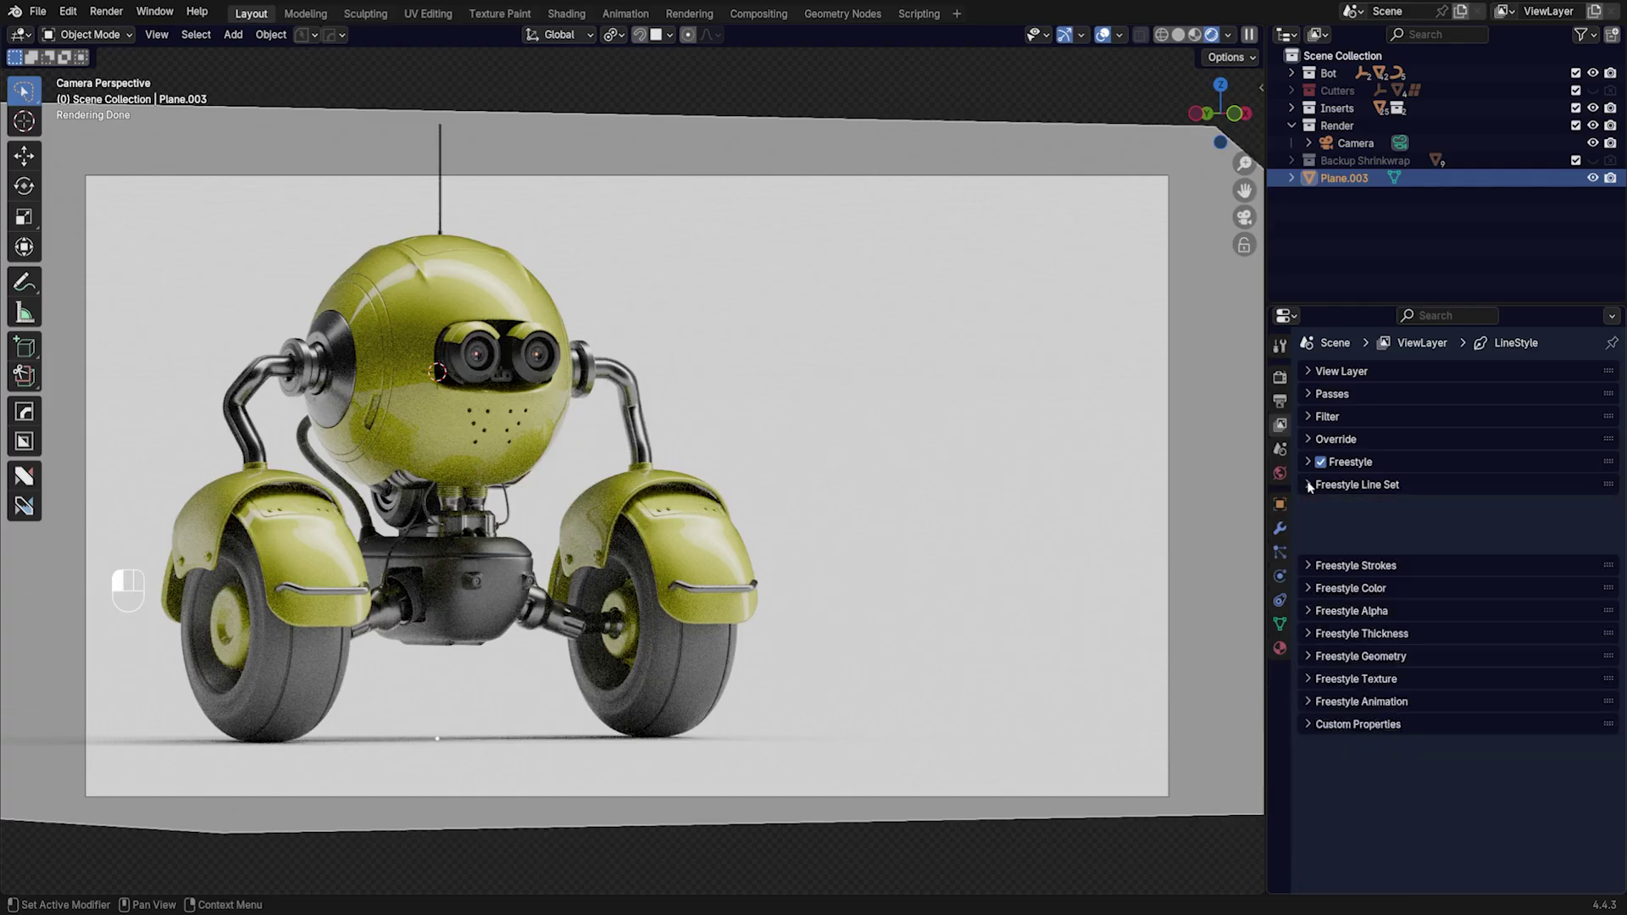
left_click(1280, 446)
left_click(1279, 424)
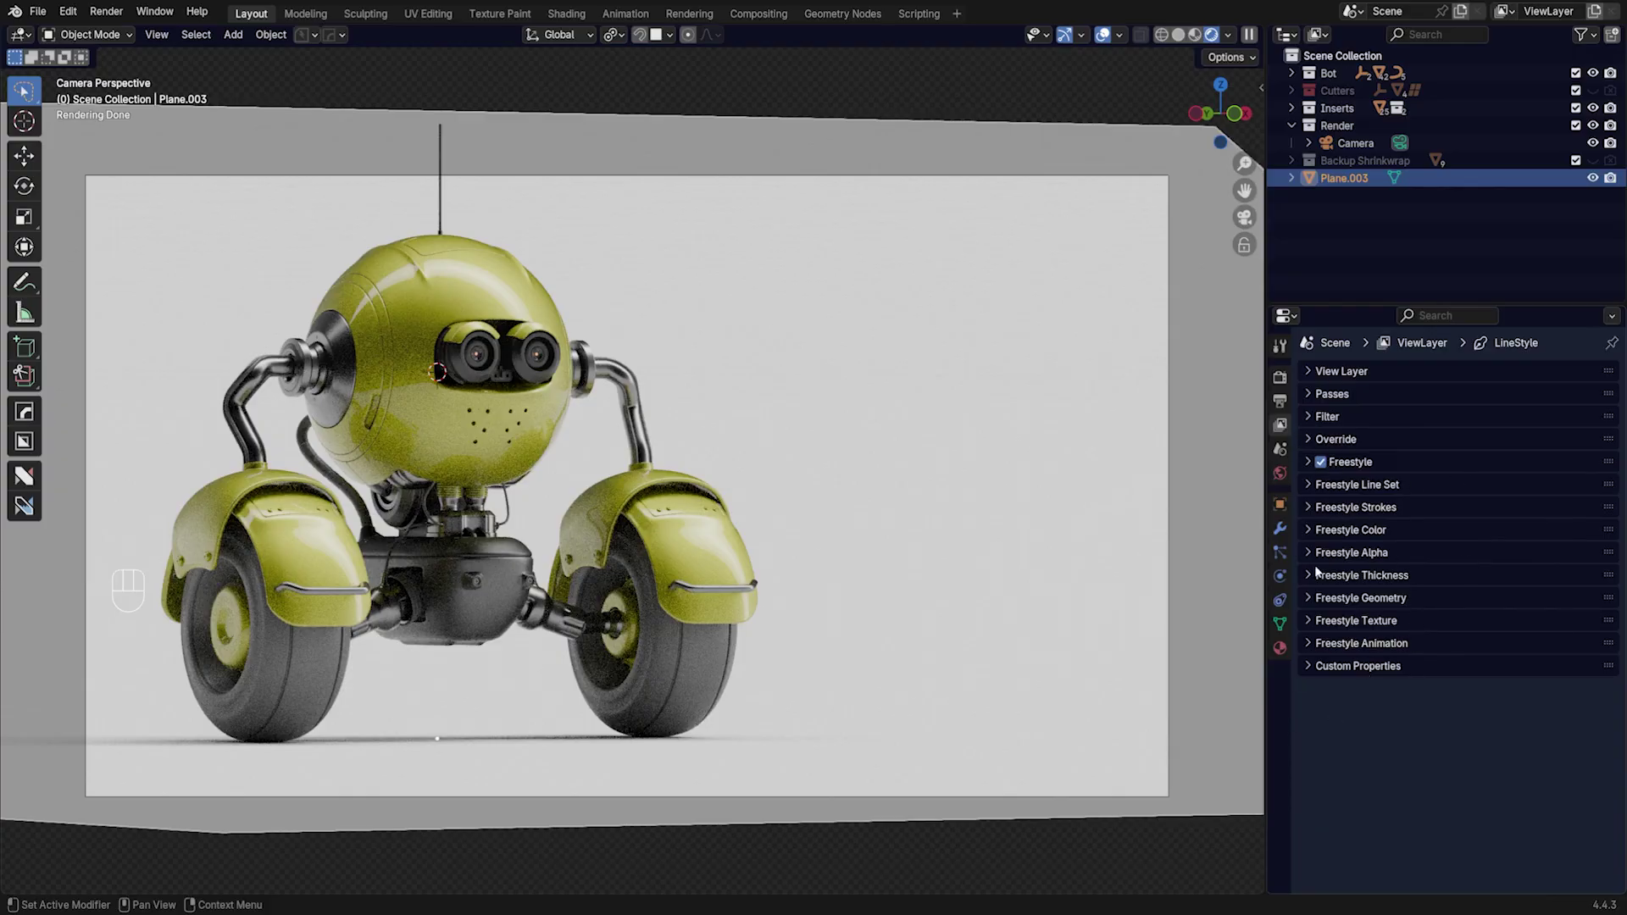
Step: Make the line set draw only Edge Mark edges, unchecking Silhouette, Crease and Border
left_click(1310, 484)
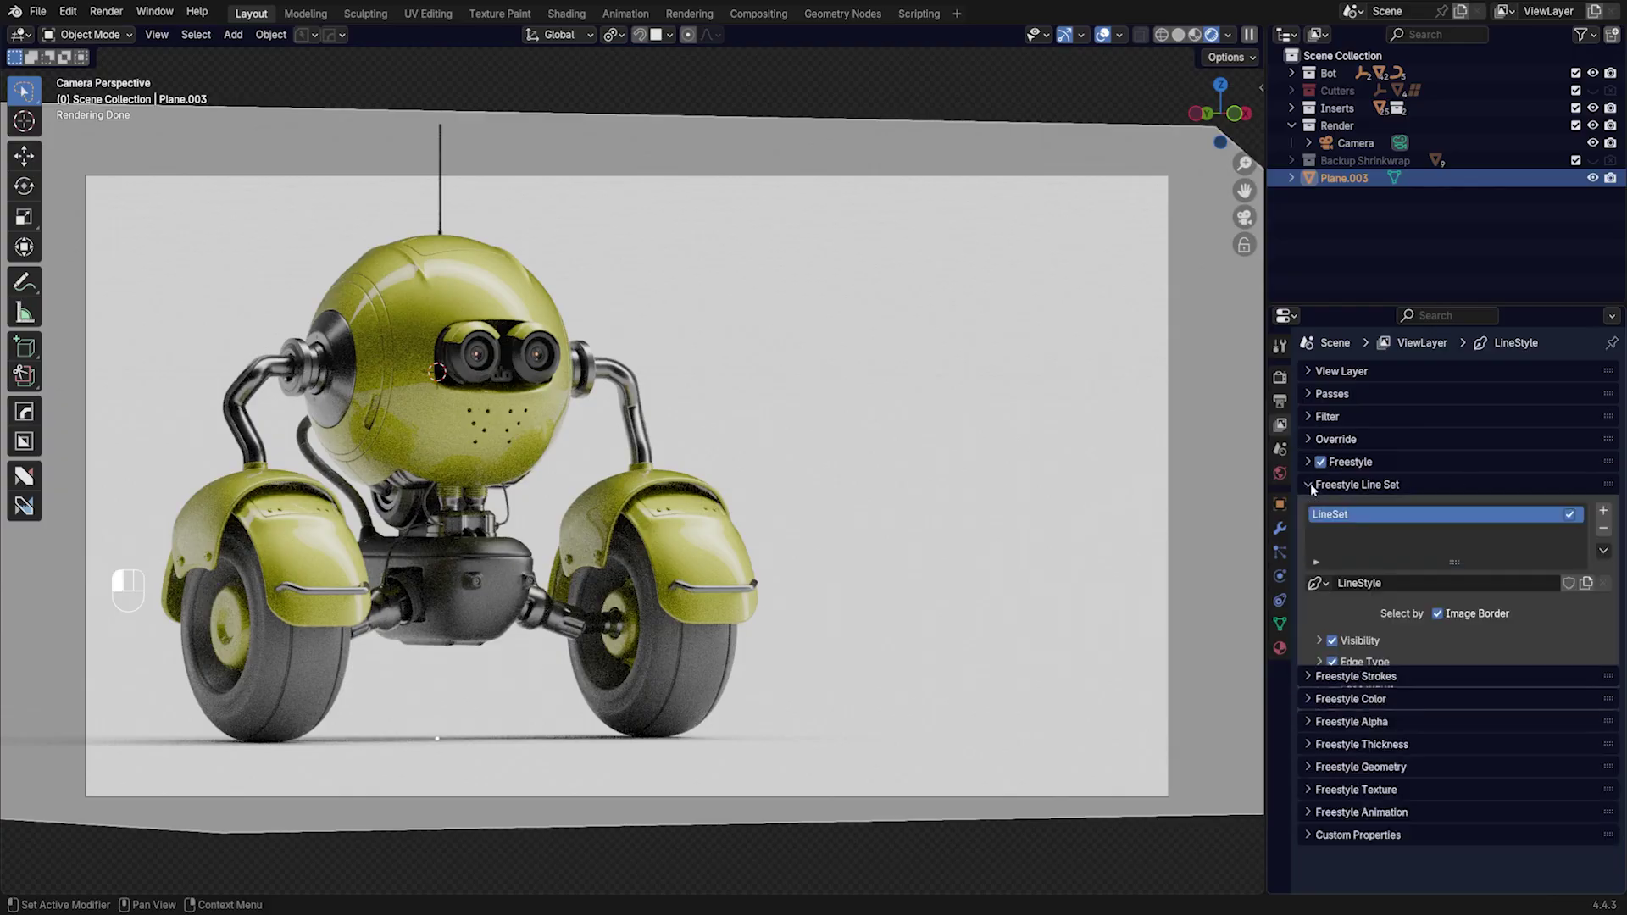
left_click(1320, 664)
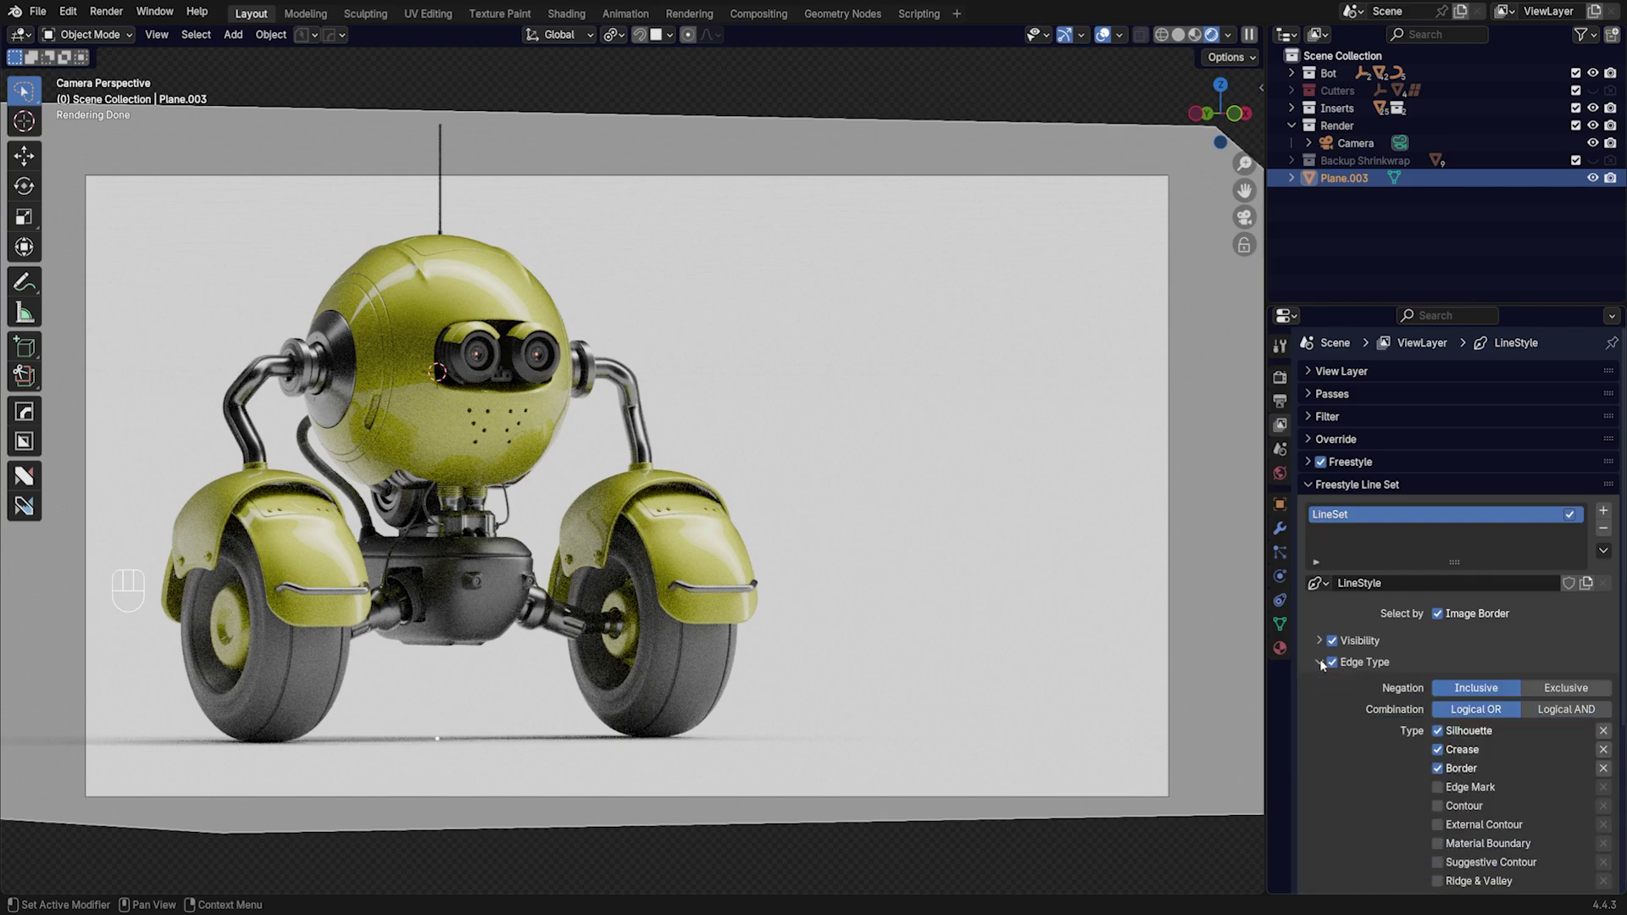
left_click_drag(1437, 730, 1437, 807)
left_click(1438, 787)
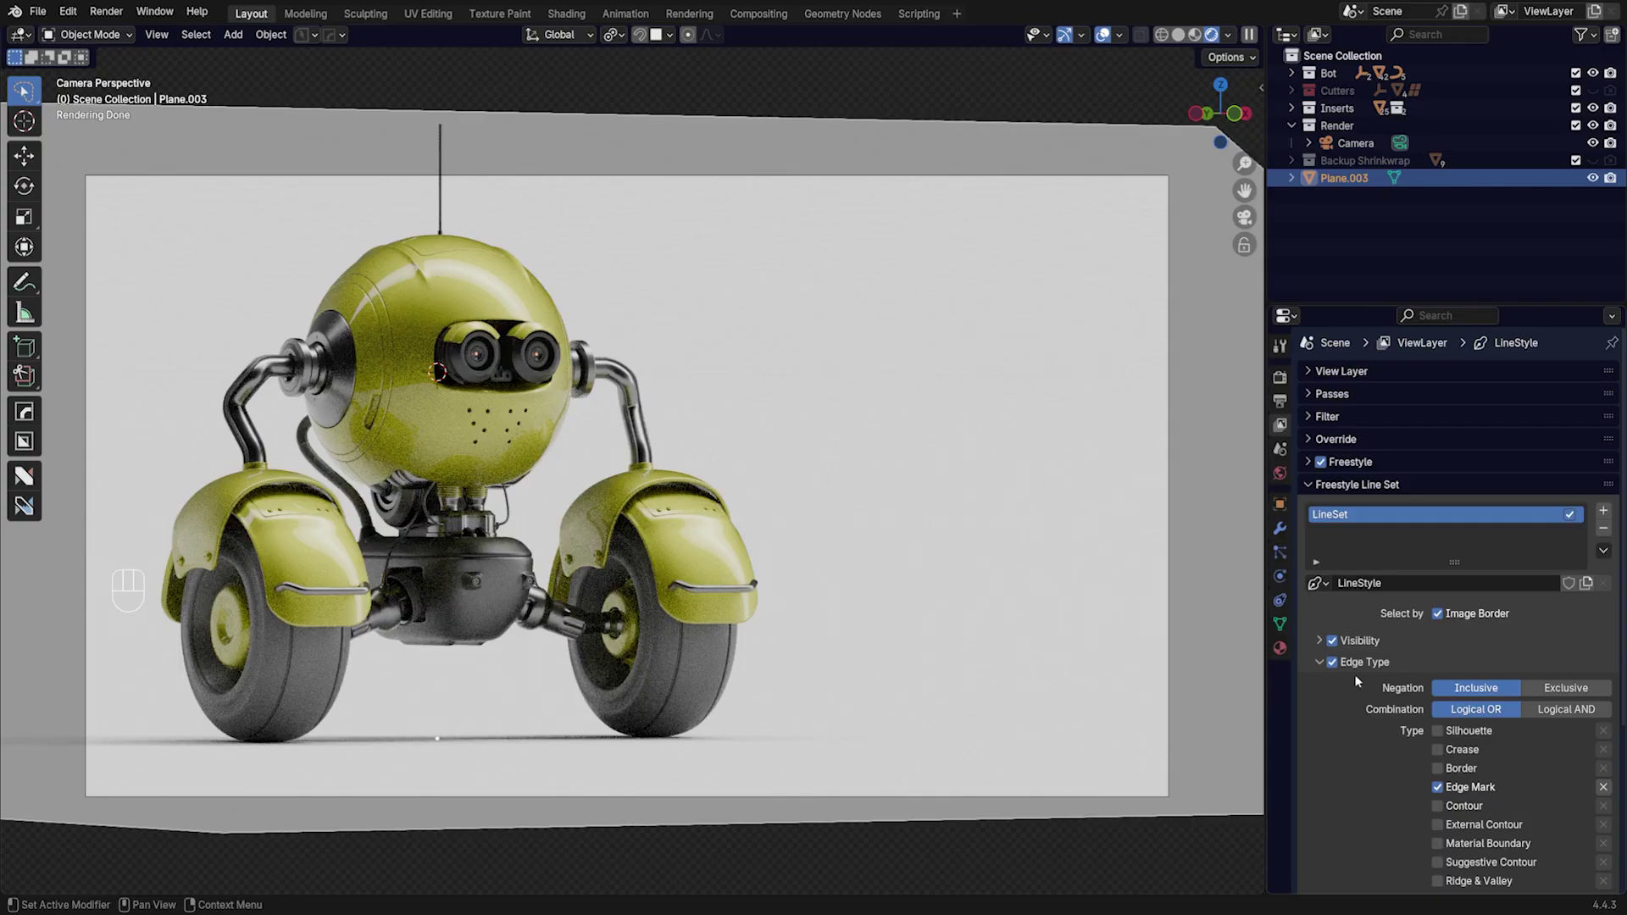
left_click(1308, 485)
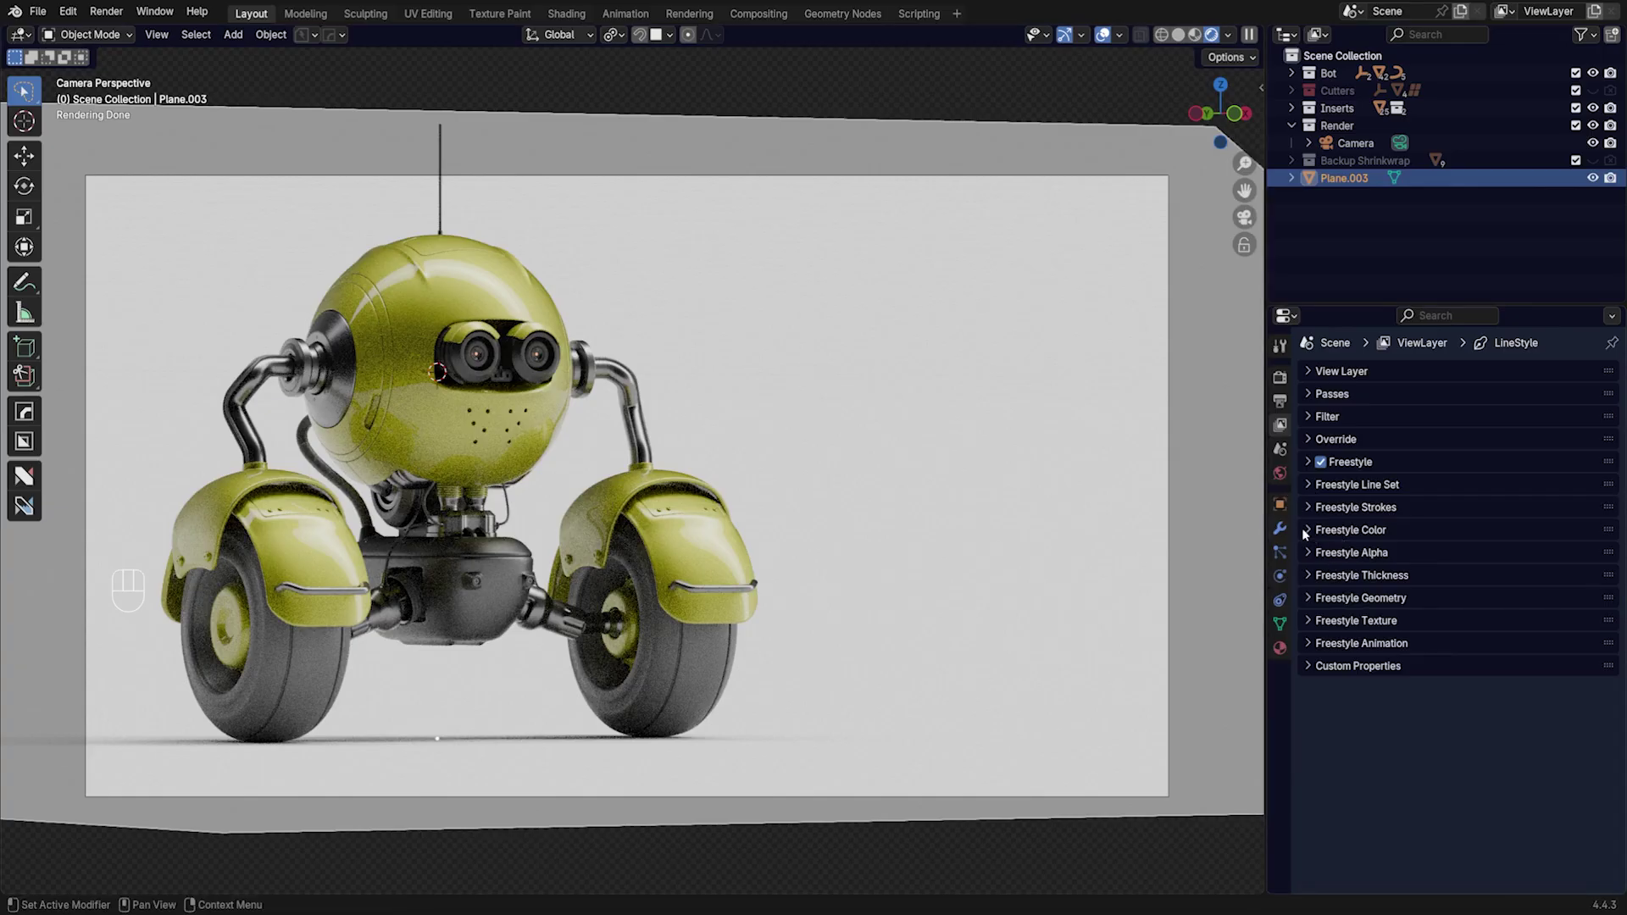
Step: Set the Freestyle line style's base colour to sky blue, hex #4F9AEF
left_click(1305, 530)
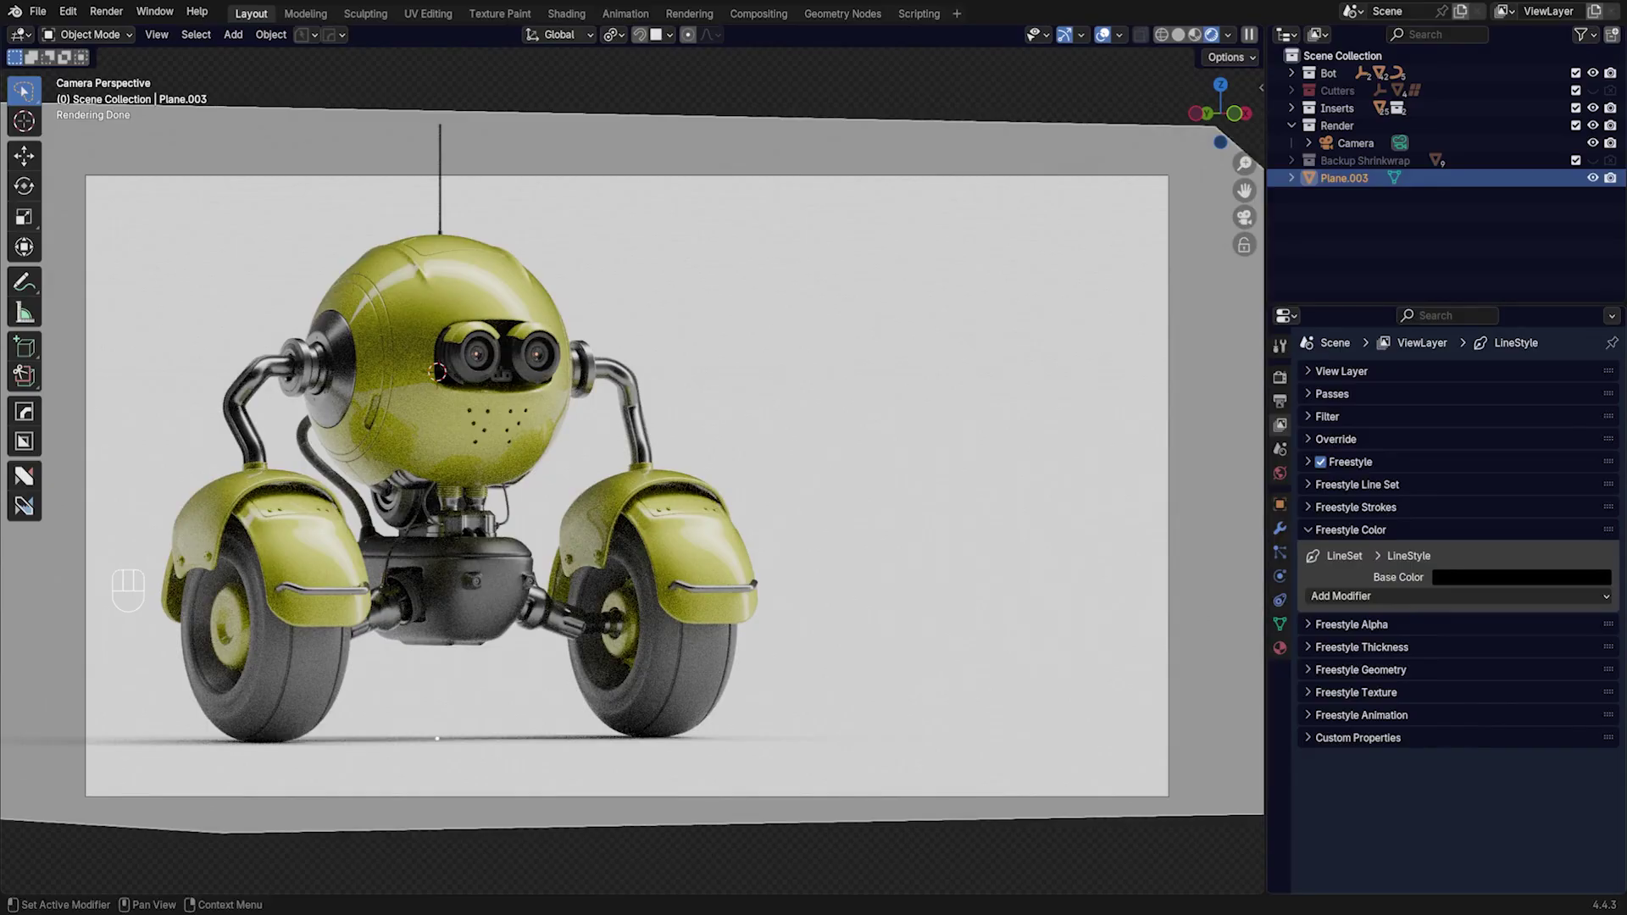
left_click(378, 614)
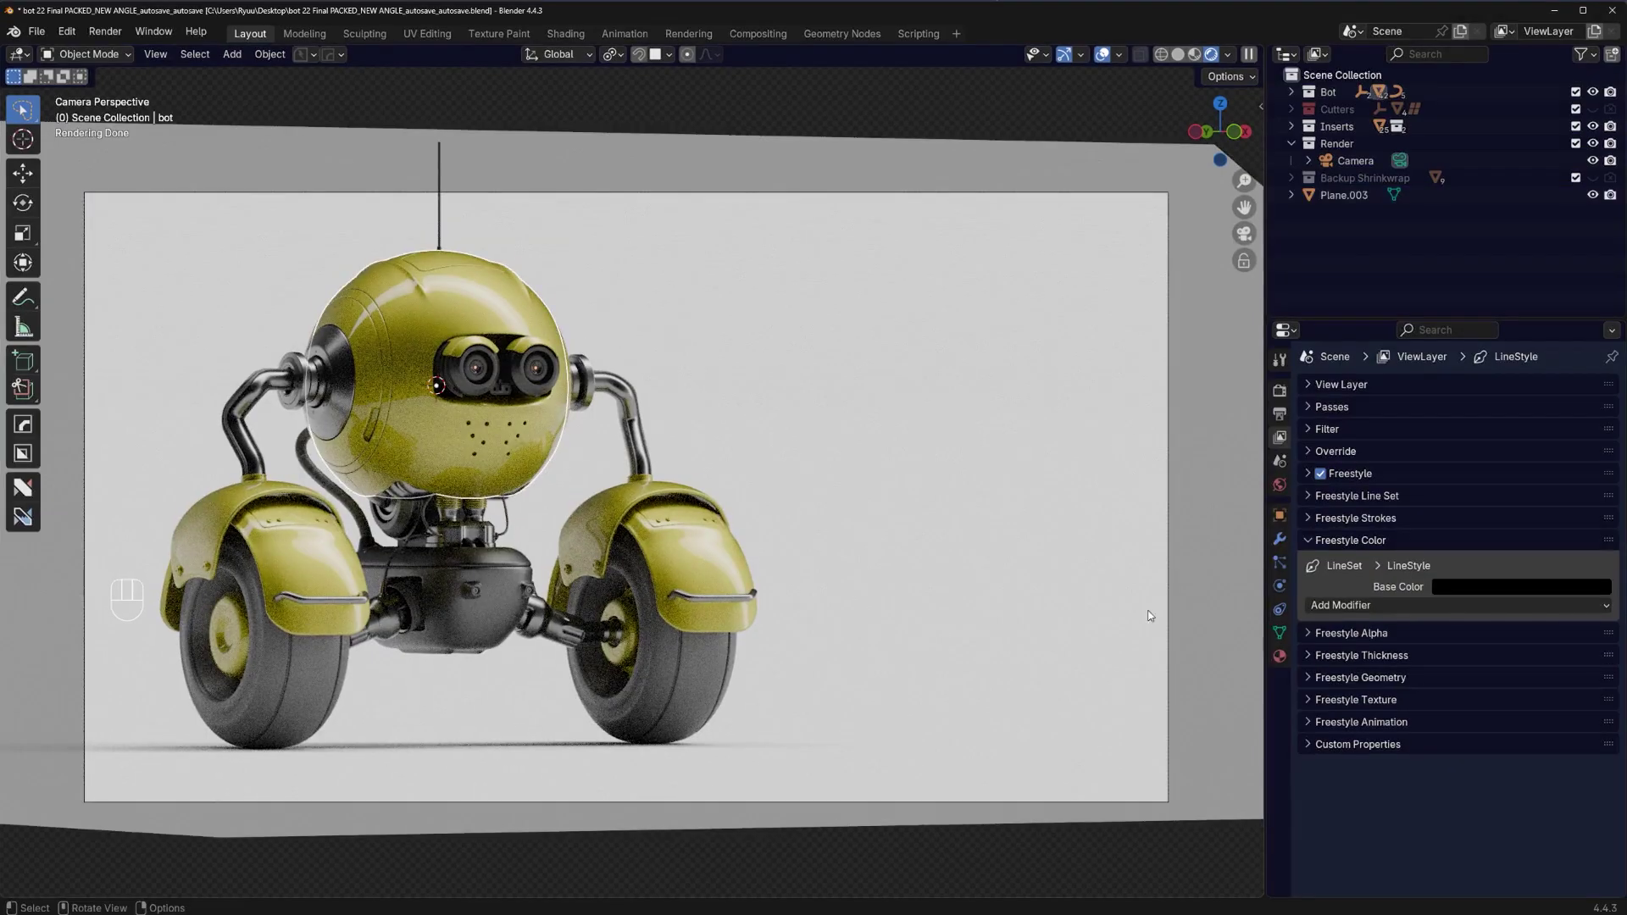
left_click(1532, 586)
left_click(1525, 562)
type("#4F9AEF")
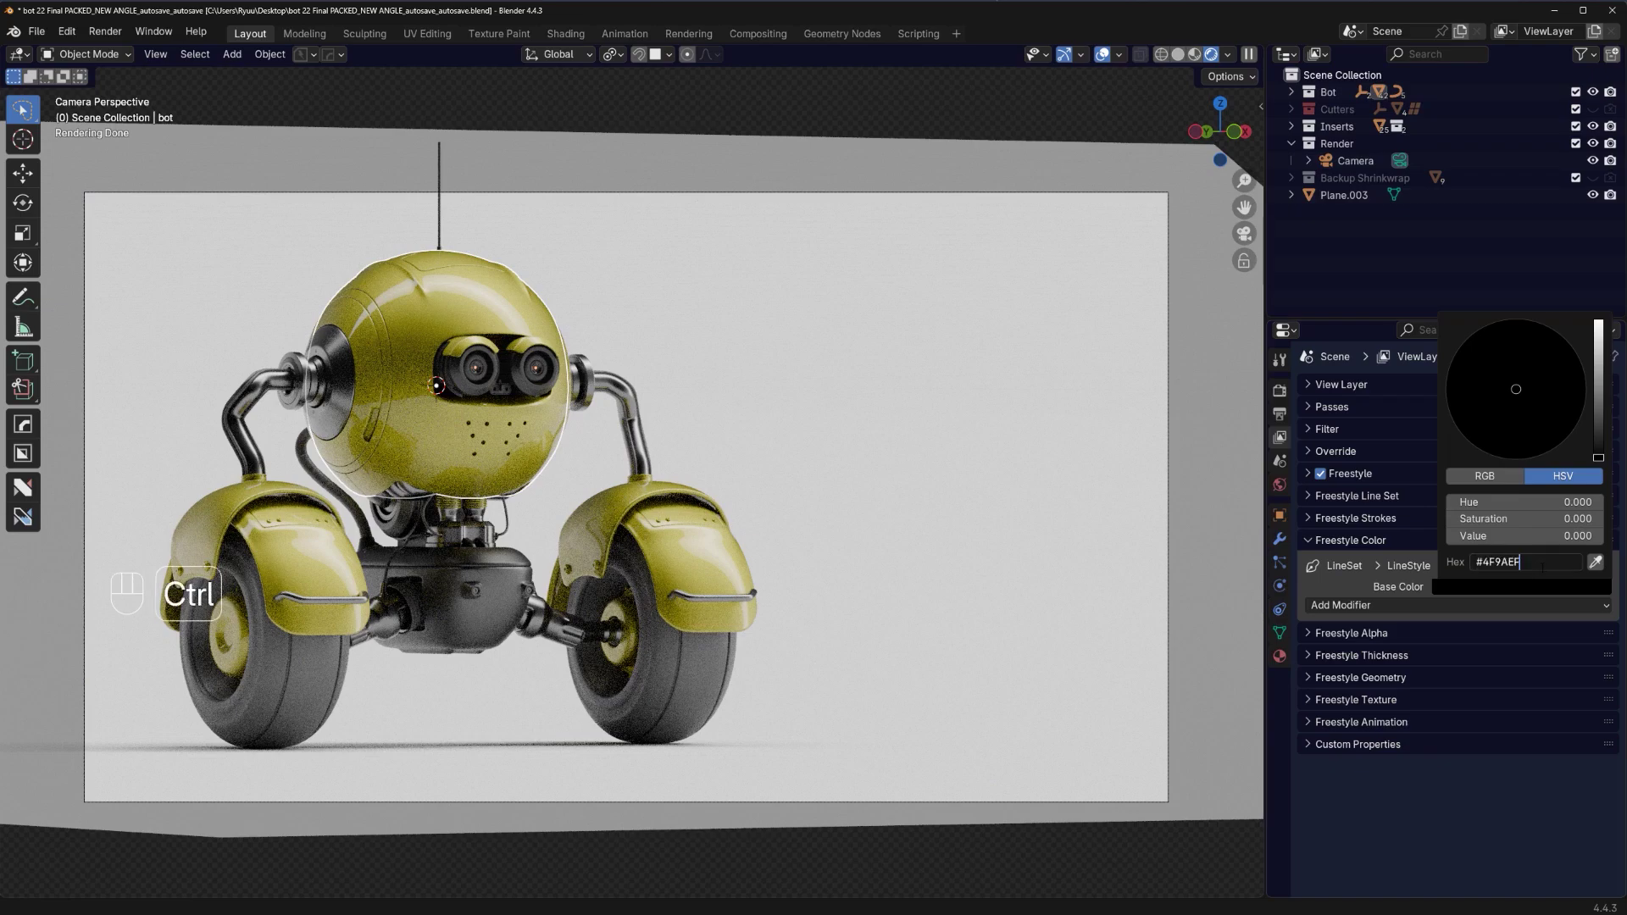
key("Return")
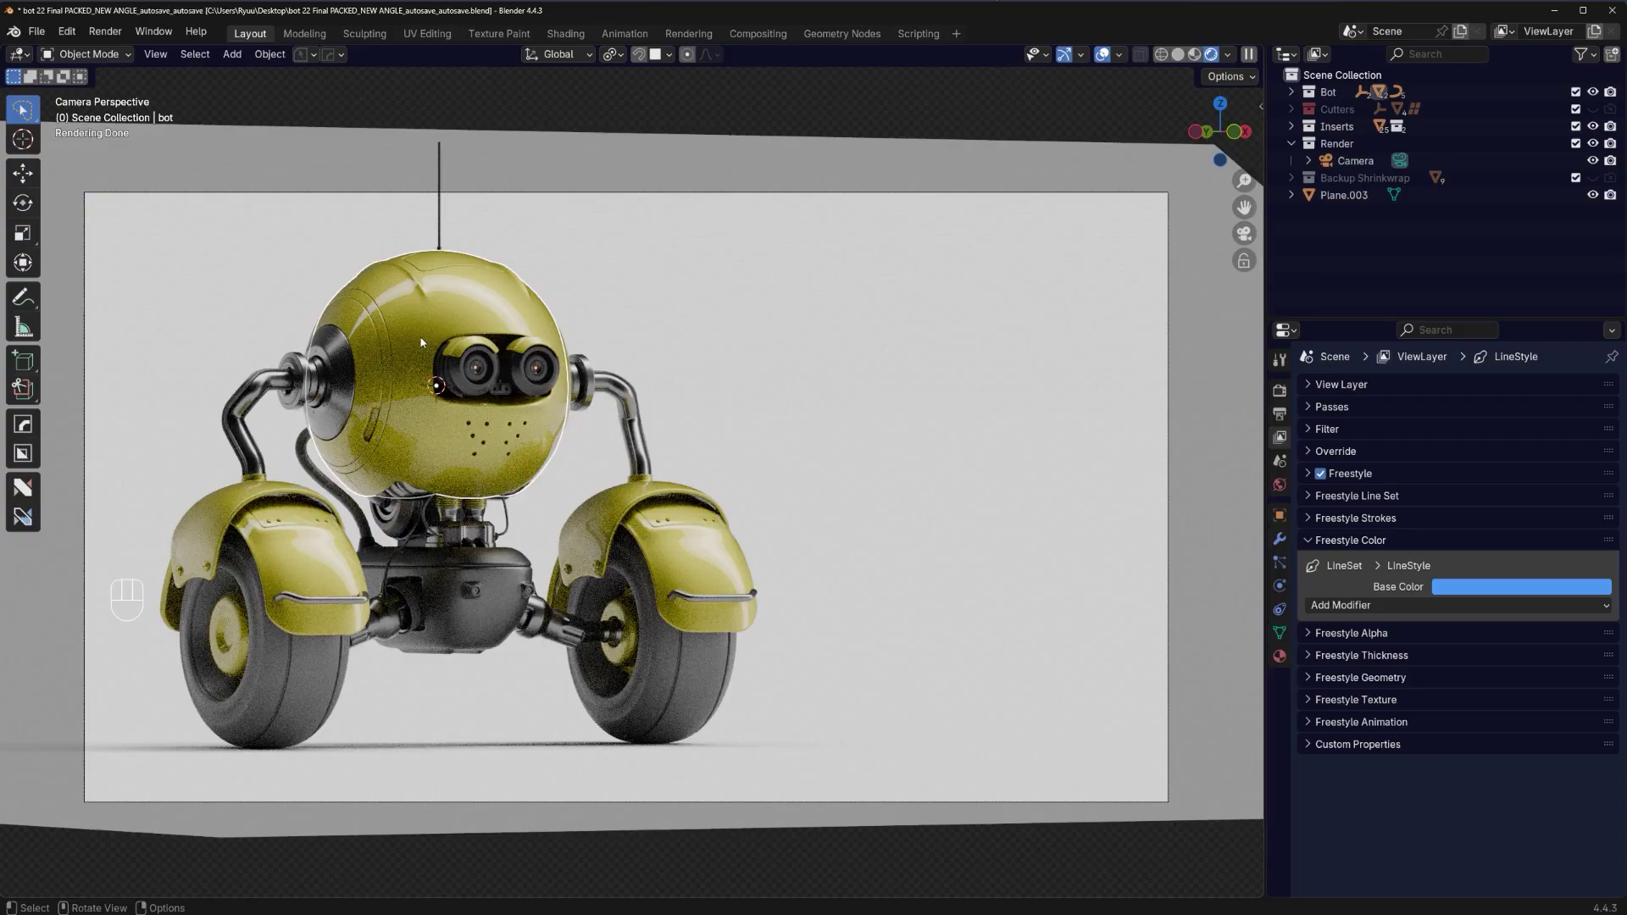
Step: Mark the robot head's mesh edges as Freestyle edges and return to Object Mode
key("Tab")
key("Tab")
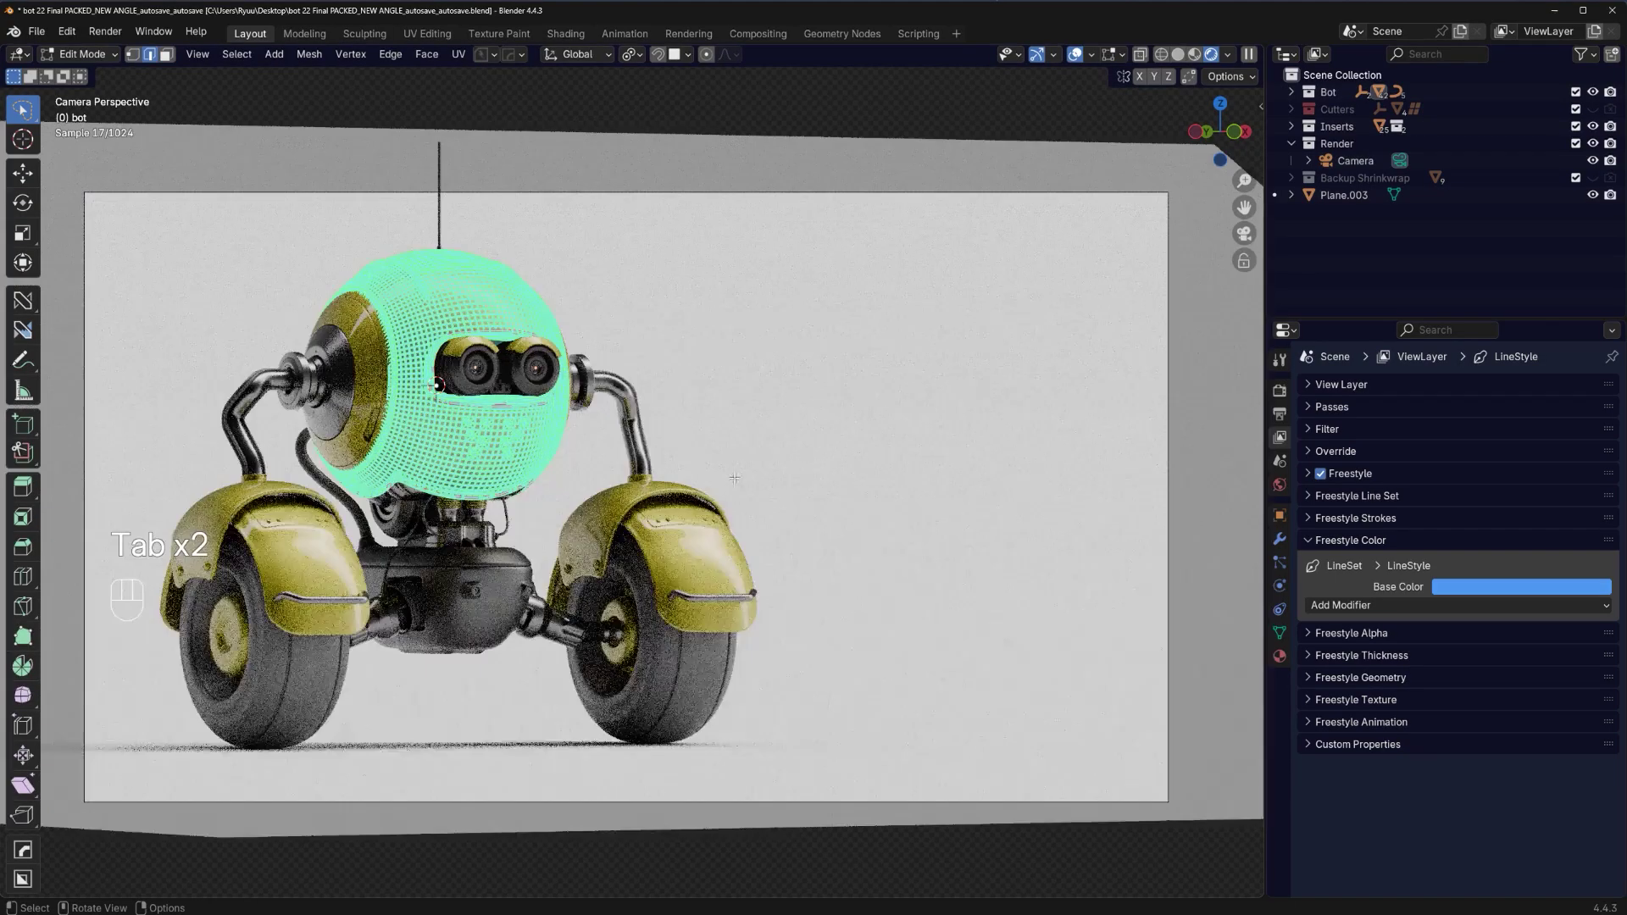
right_click(790, 380)
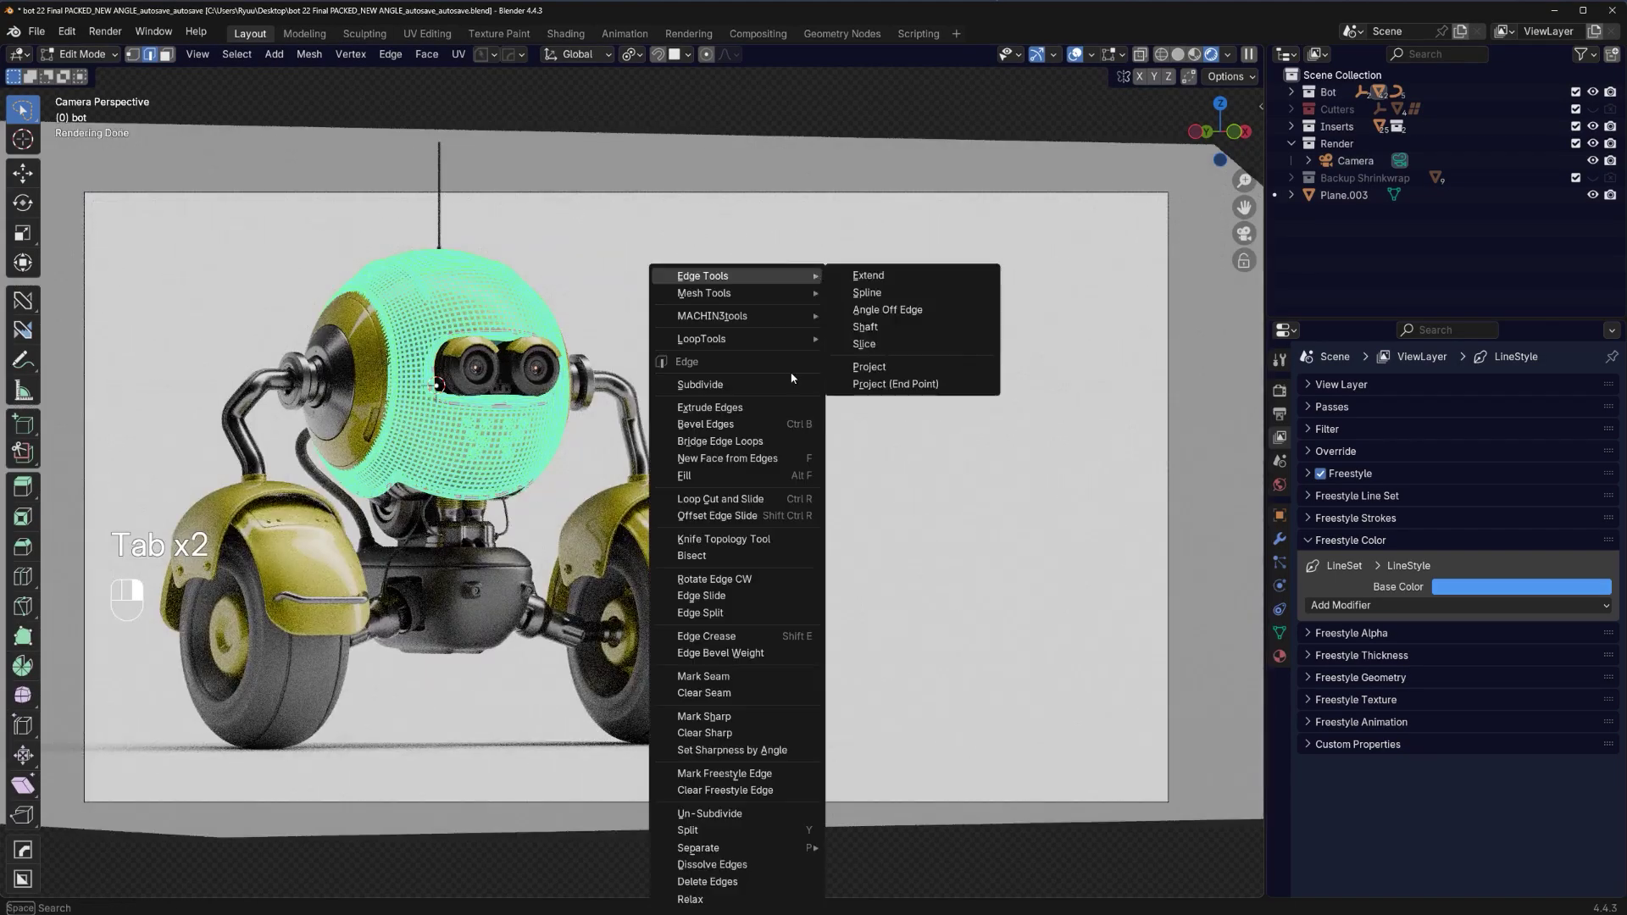
left_click(755, 791)
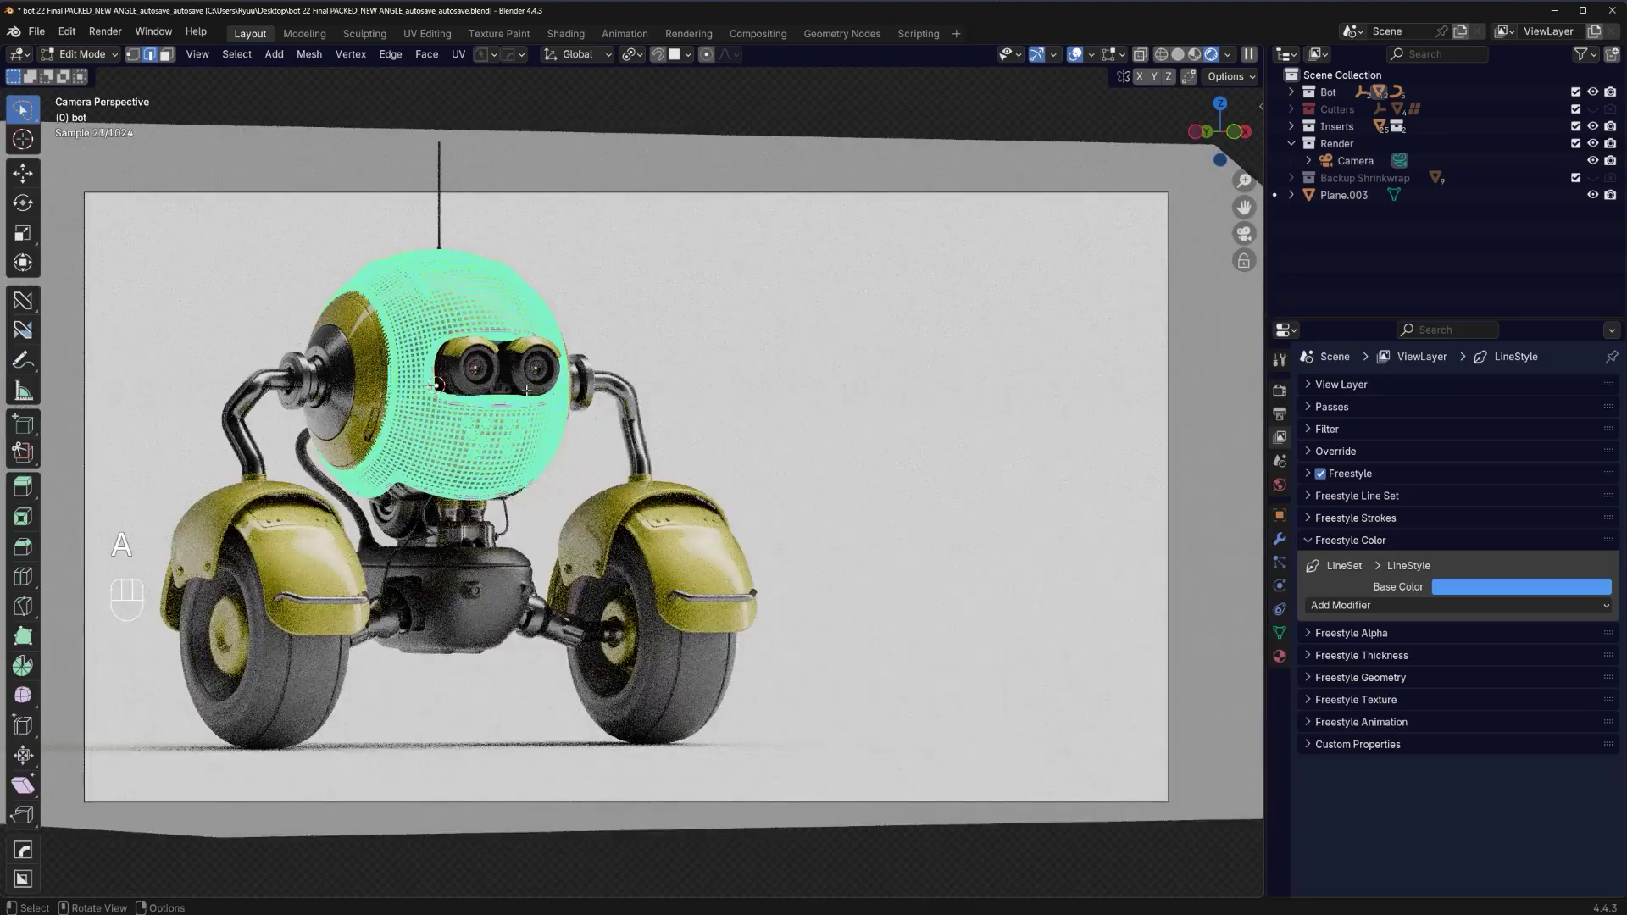
right_click(585, 273)
key("Tab")
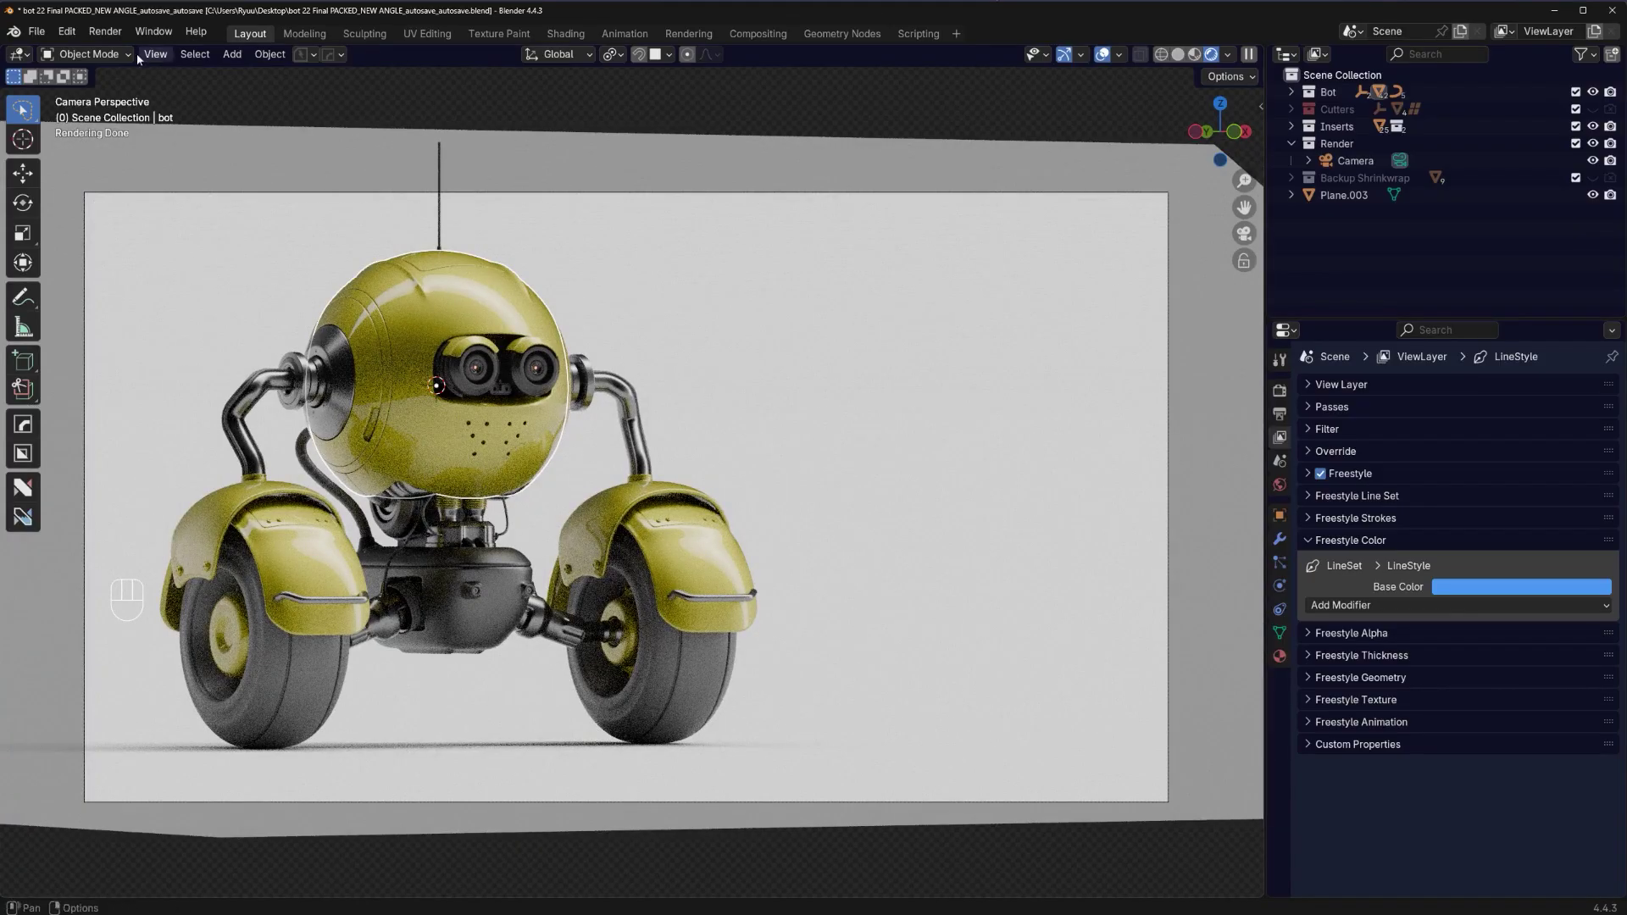
Step: Render the camera view as an image and enlarge the render window to view it
left_click(103, 31)
left_click(115, 47)
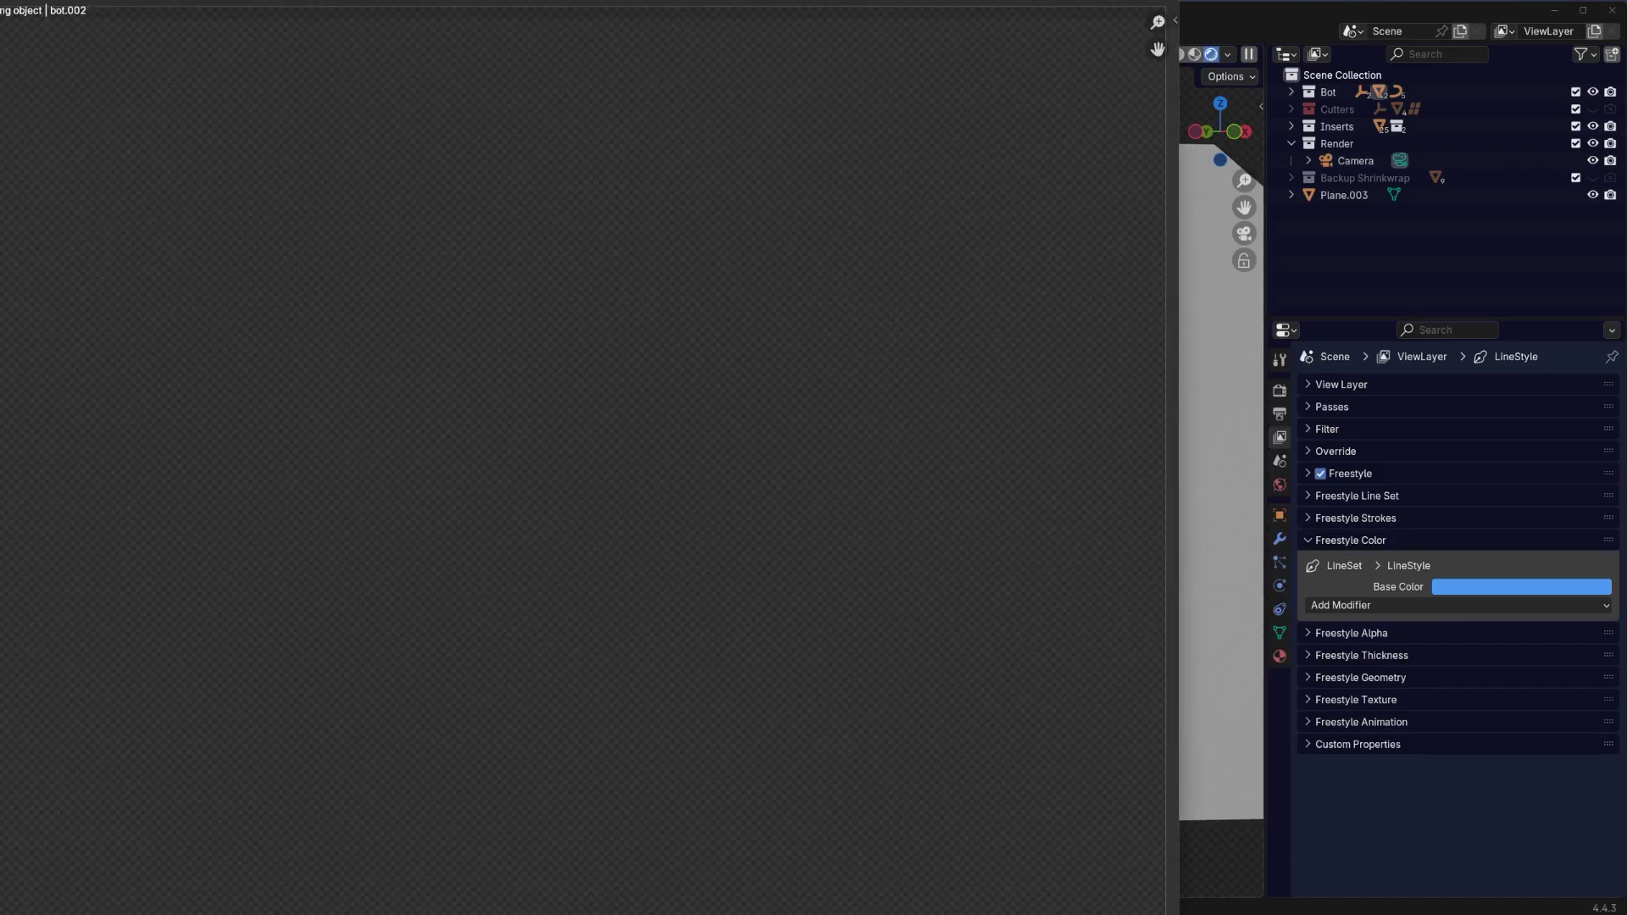
key("super+Up")
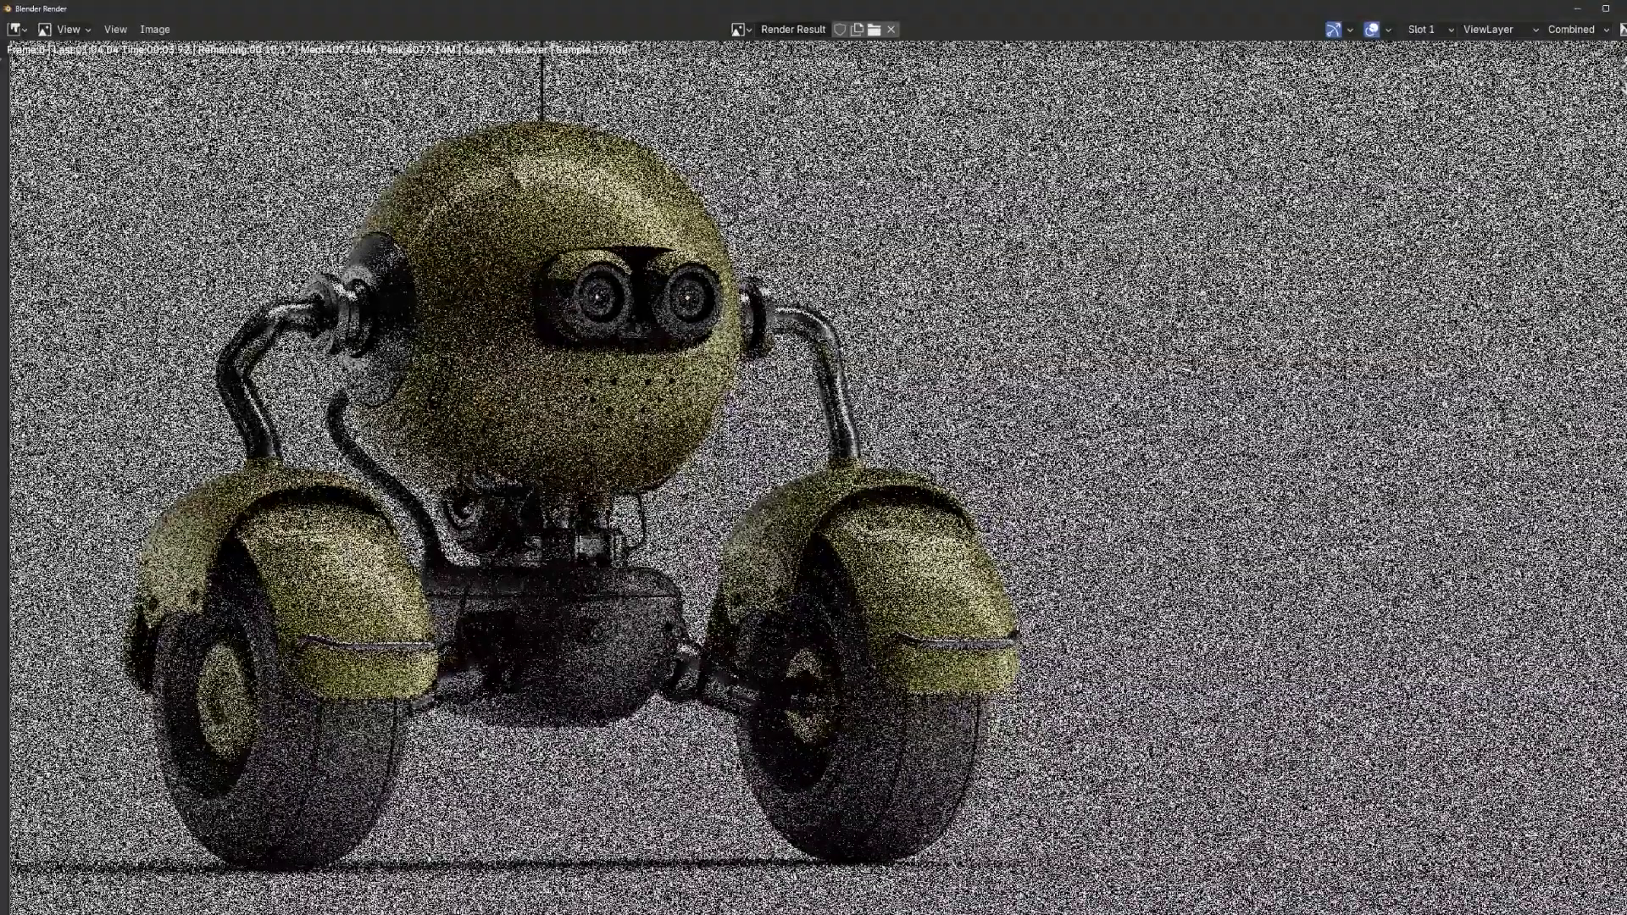
key("super+Down")
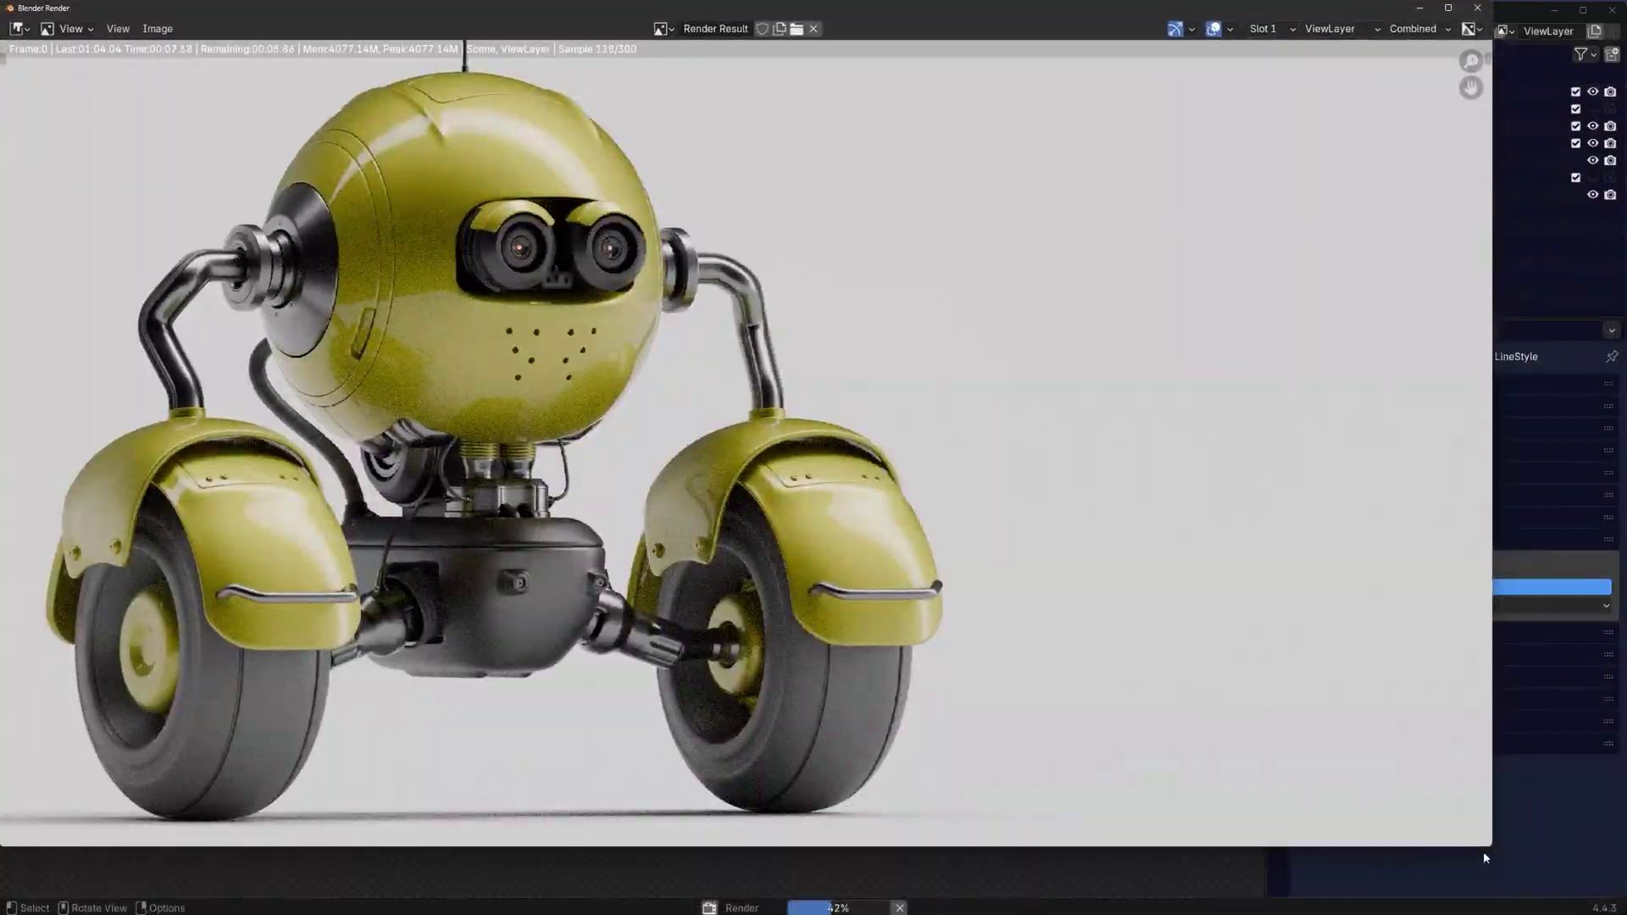
left_click_drag(1482, 858, 1619, 875)
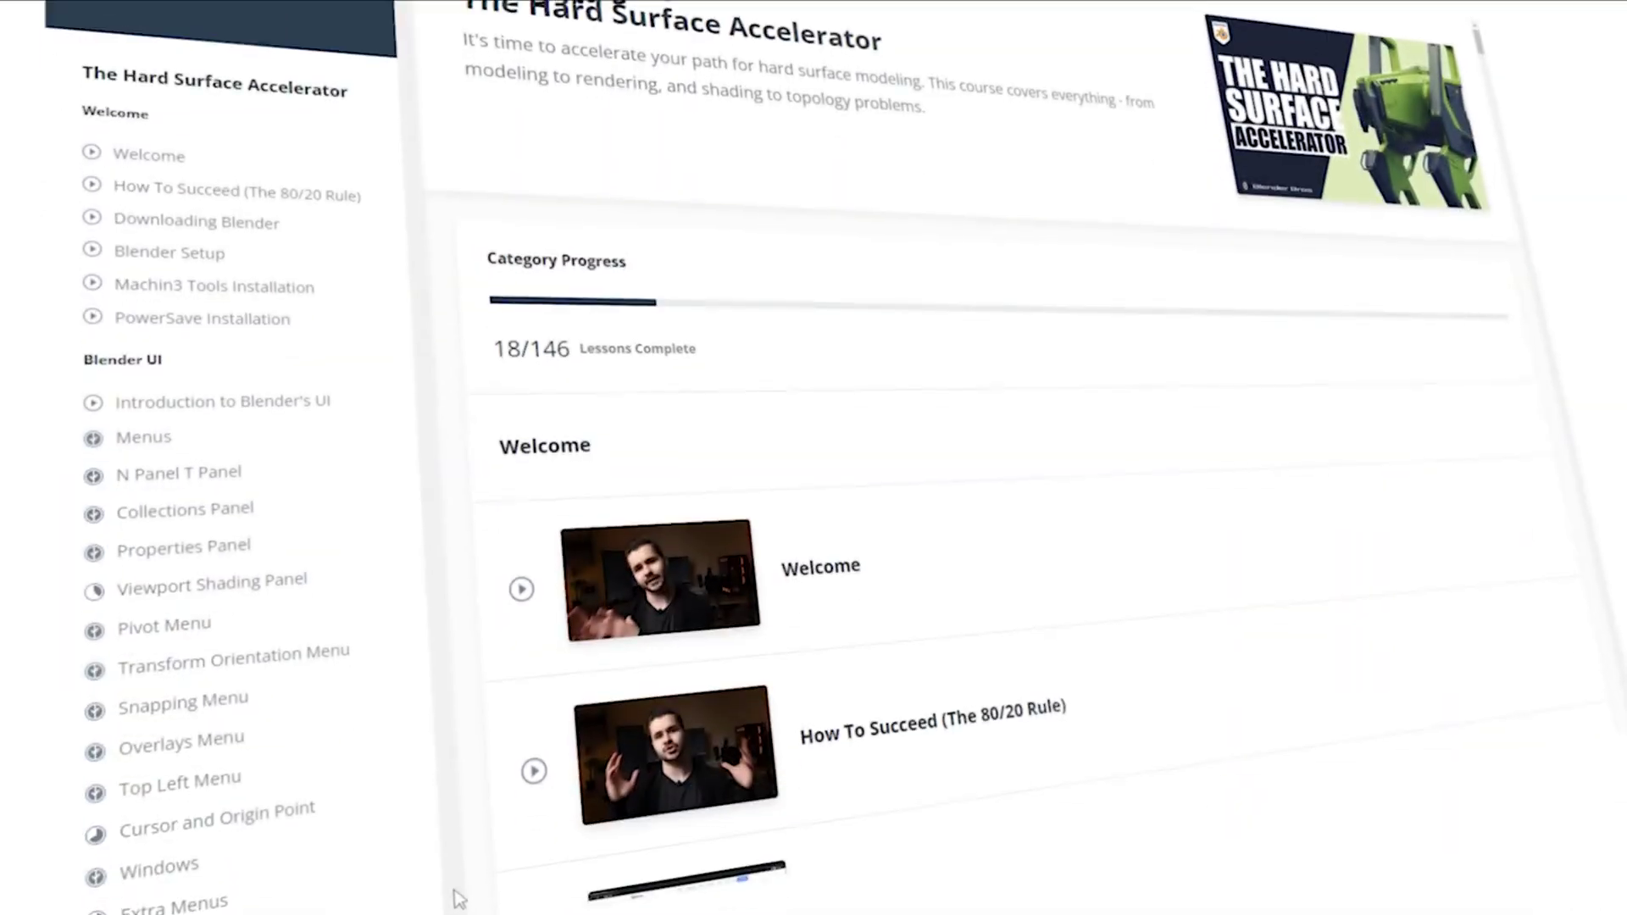
scroll(442, 896, "down", 10)
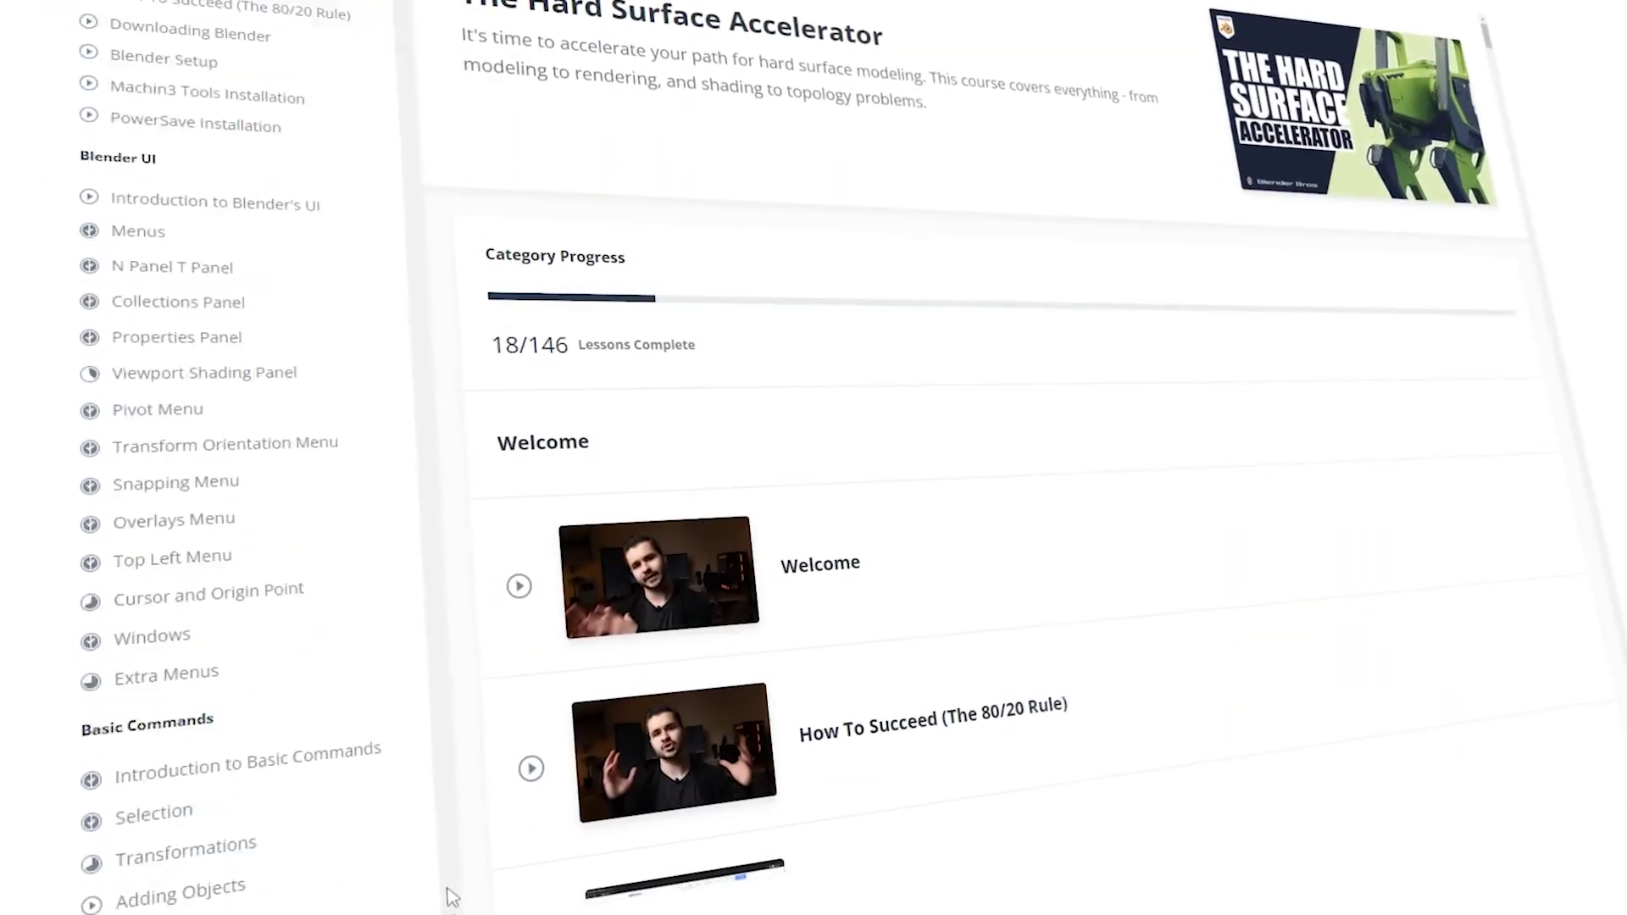